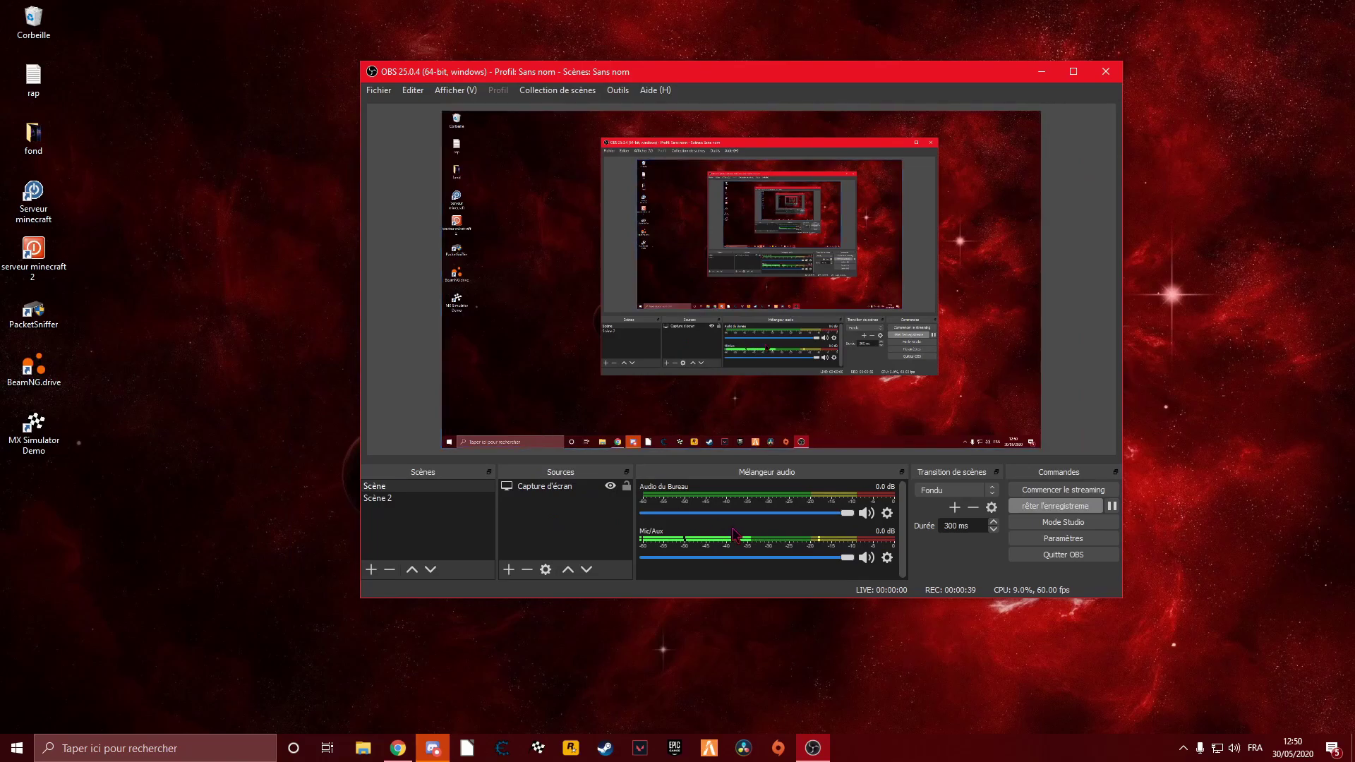
- Move the OBS window off the main display to clear the desktop
drag(853, 563, 896, 557)
click(531, 490)
click(586, 502)
drag(966, 81, 1354, 106)
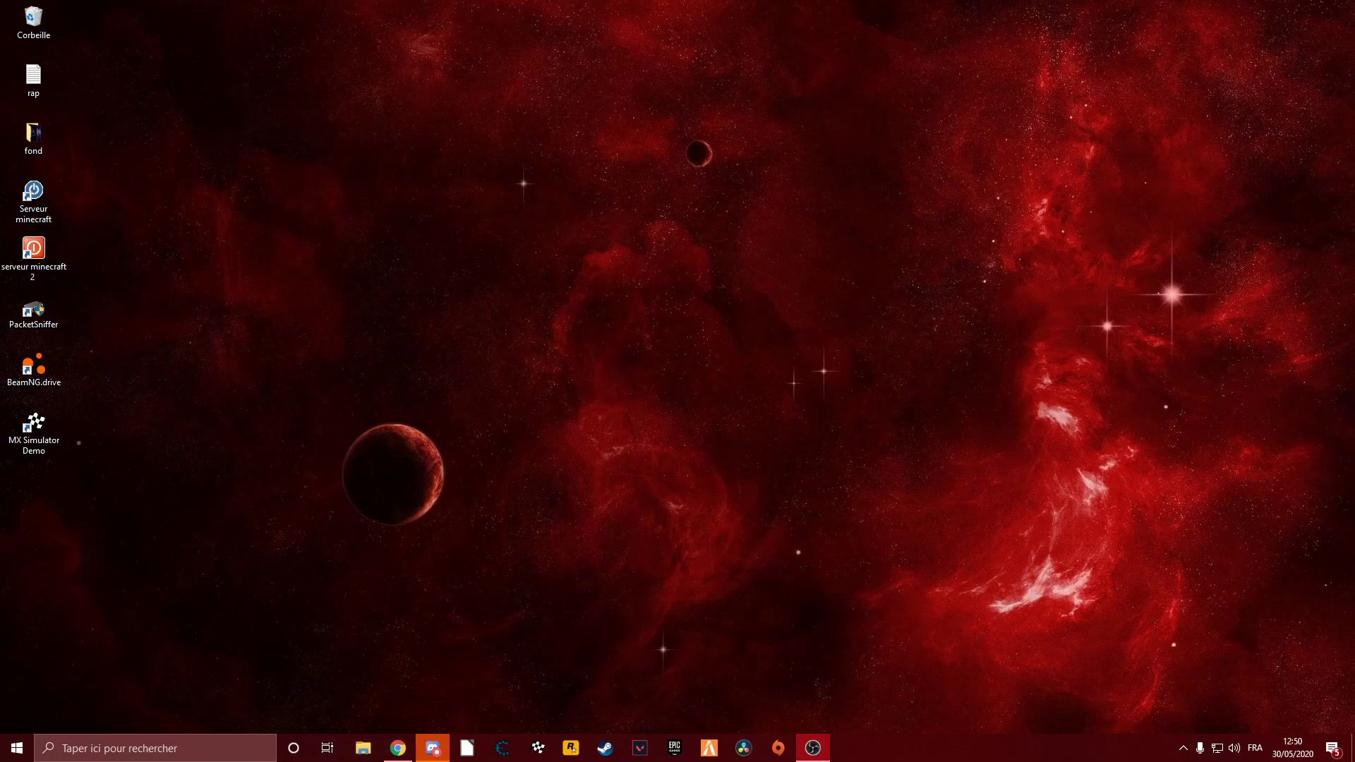
- Switch to Chrome, search Google for "obs studio" and open the obsproject.com download page
click(398, 748)
click(636, 301)
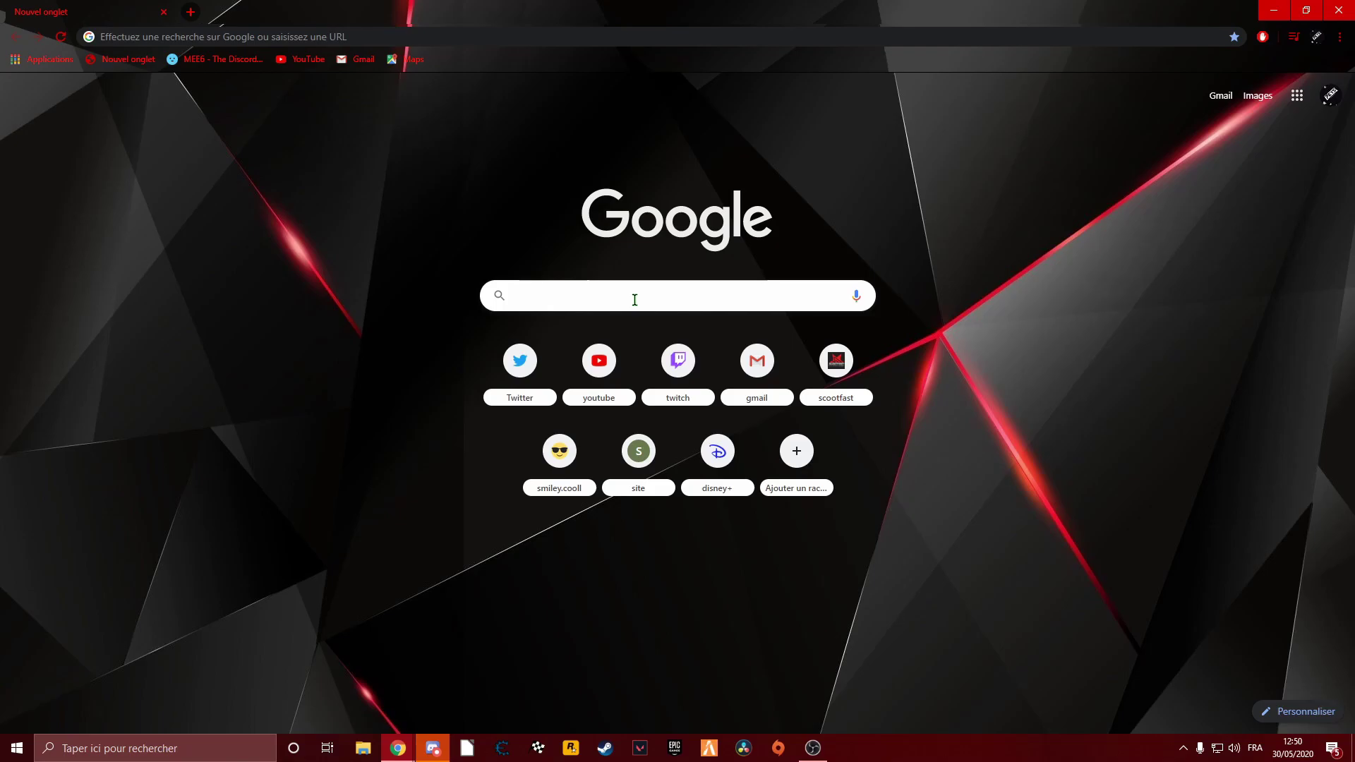
text(obs studio)
key(Return)
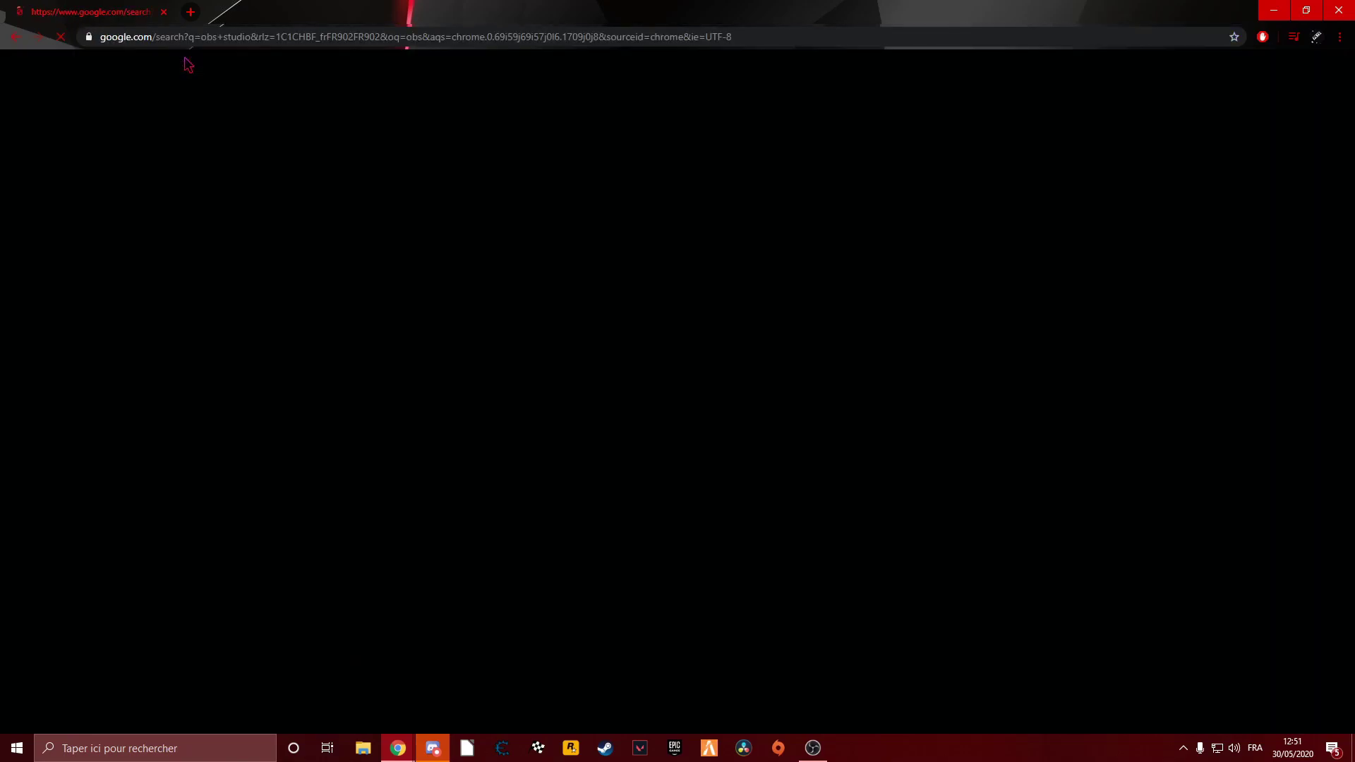
click(196, 189)
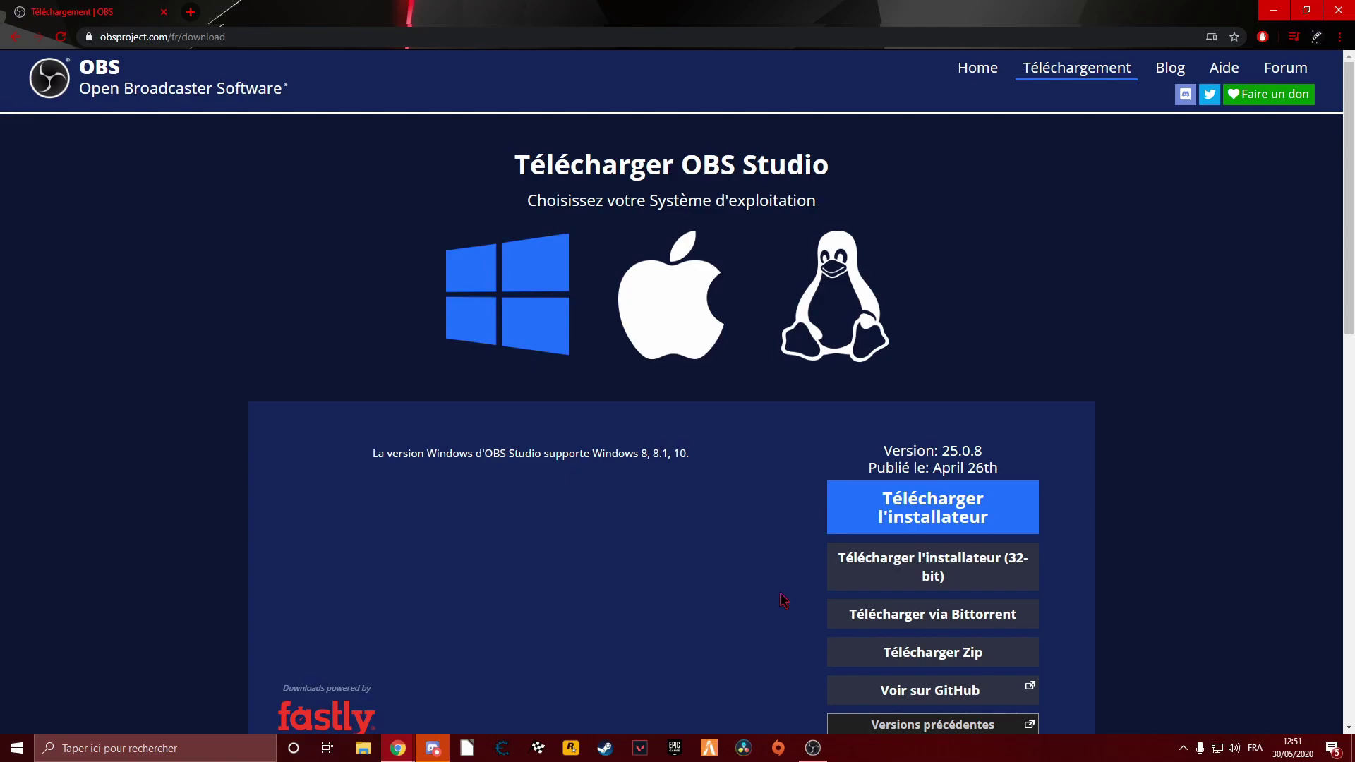
- Compare the macOS and Windows download options for OBS Studio, leaving the Windows version selected
click(681, 249)
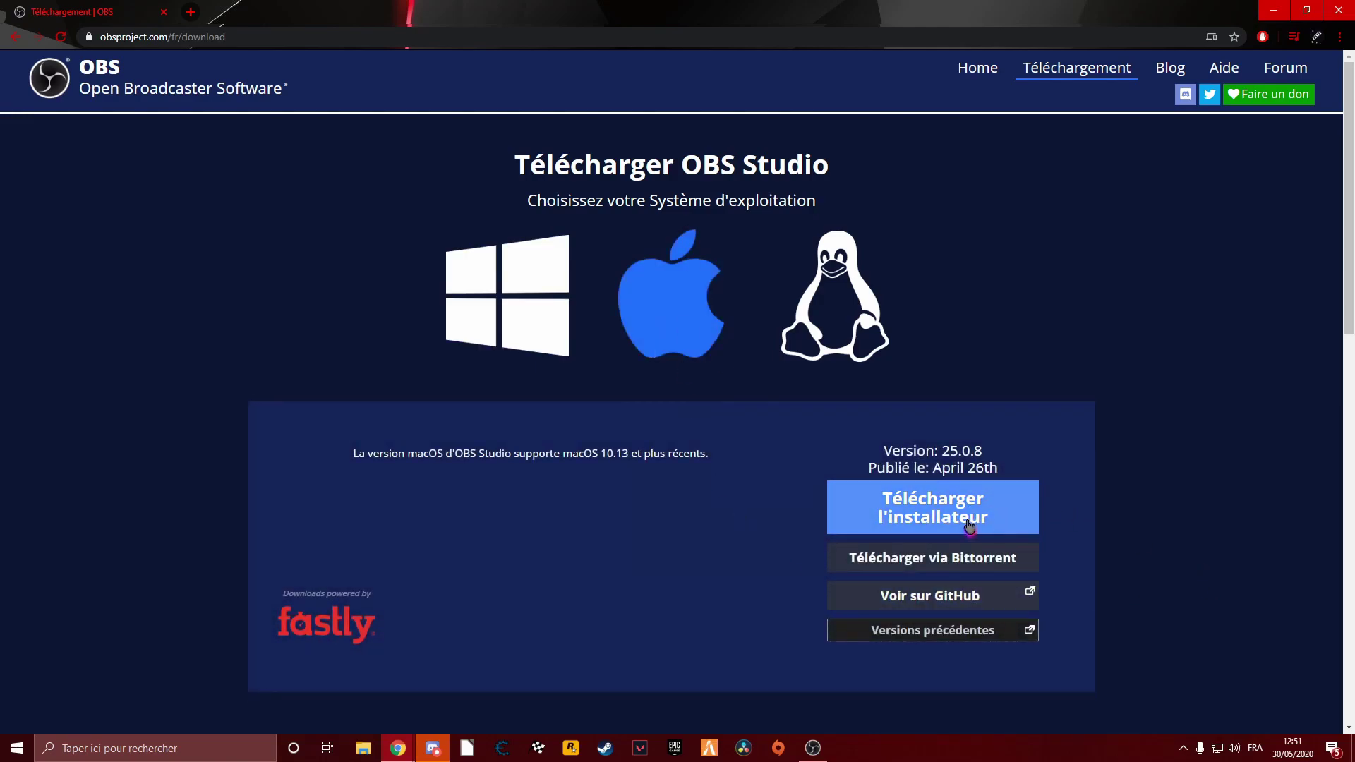
click(536, 325)
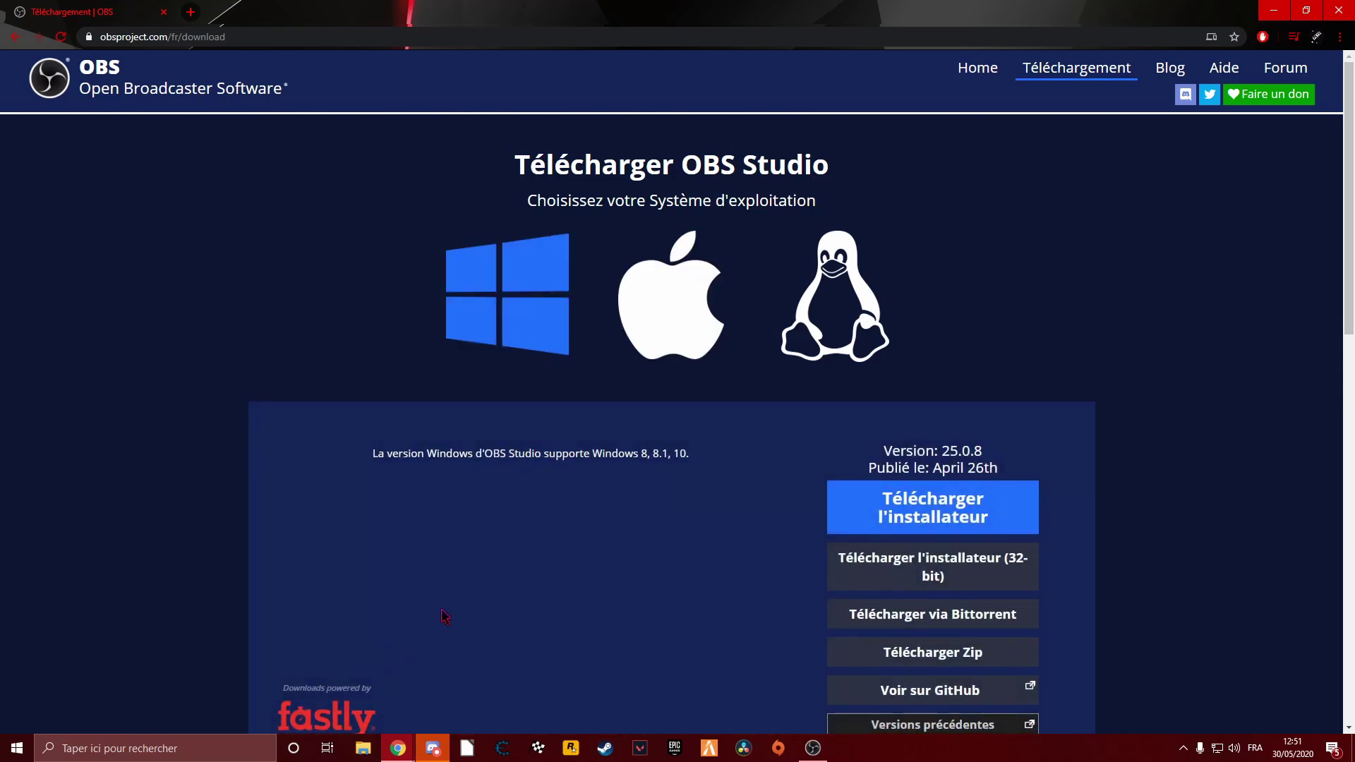
scroll(480, 600, down, 6)
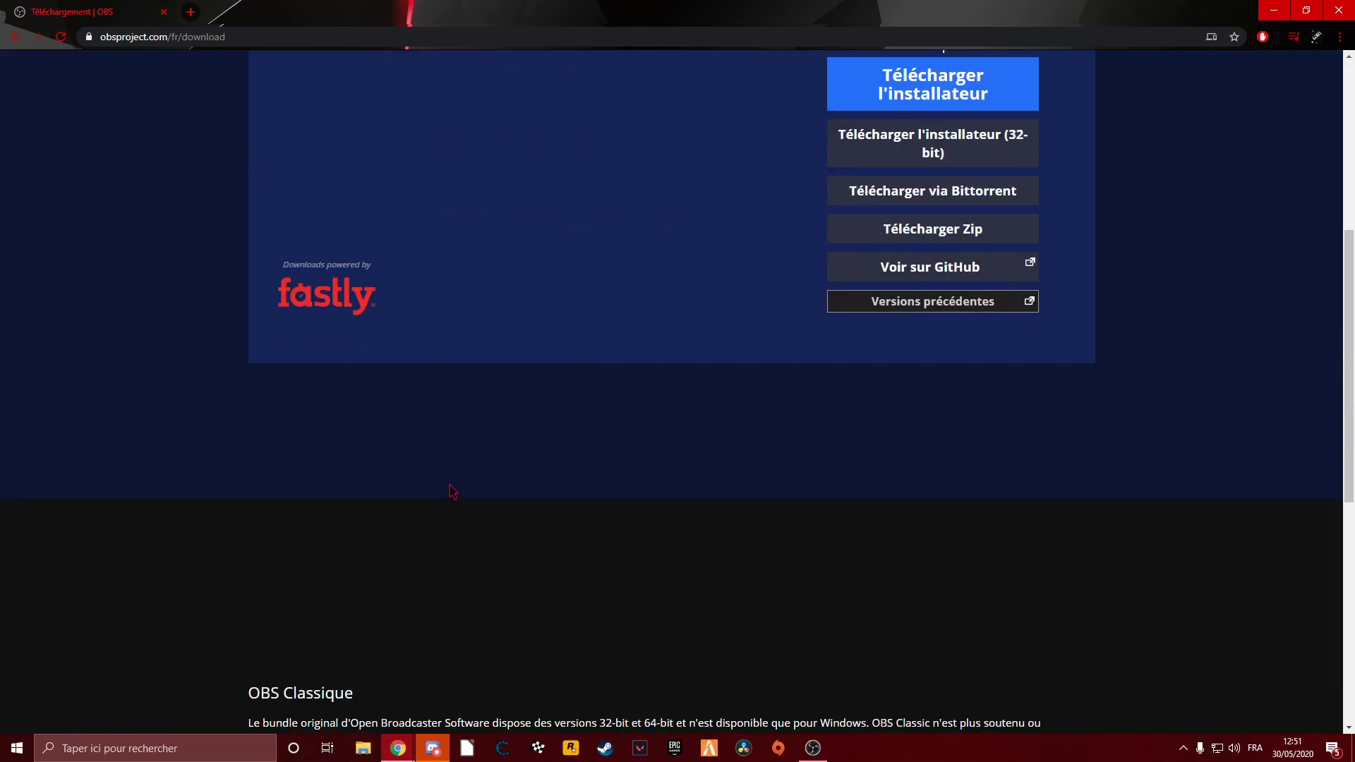
scroll(474, 516, up, 5)
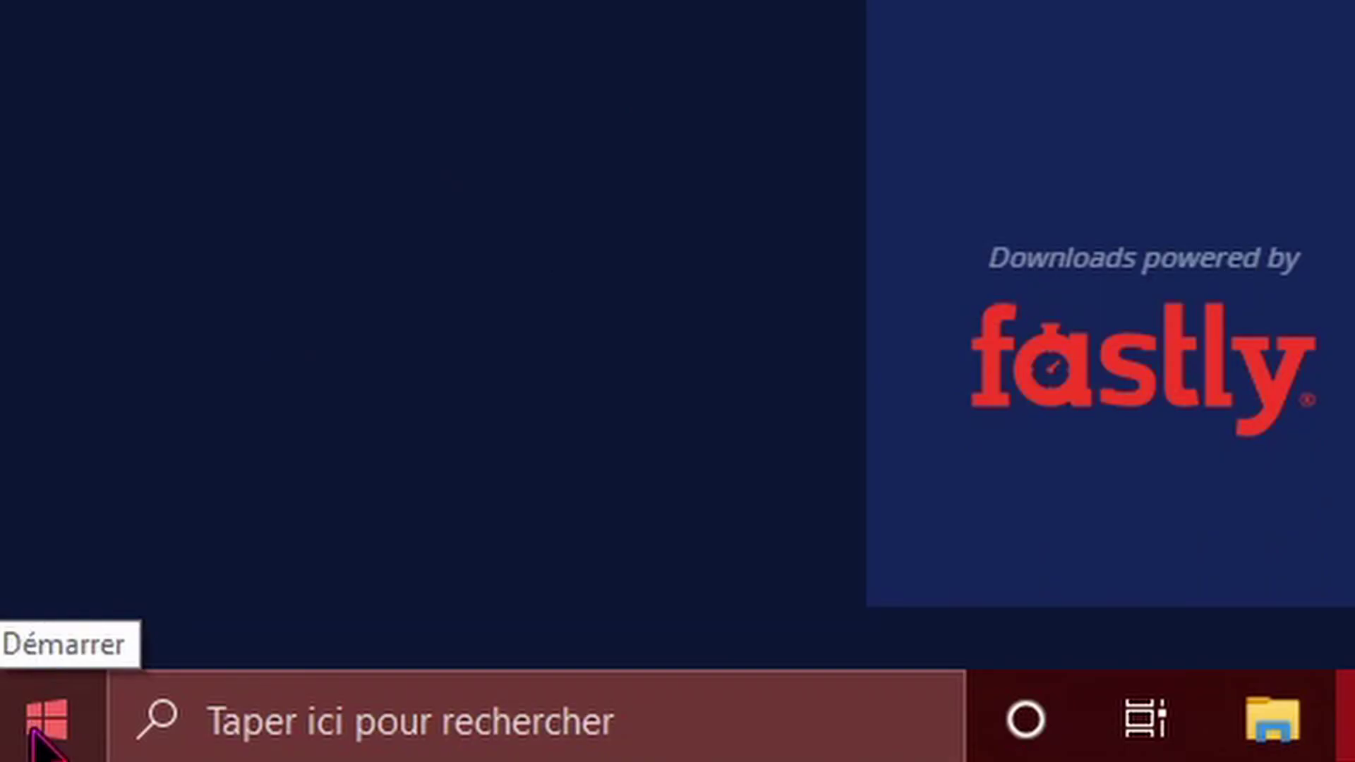
- Check the system type under Informations système in the Windows settings, and close the settings window
click(39, 741)
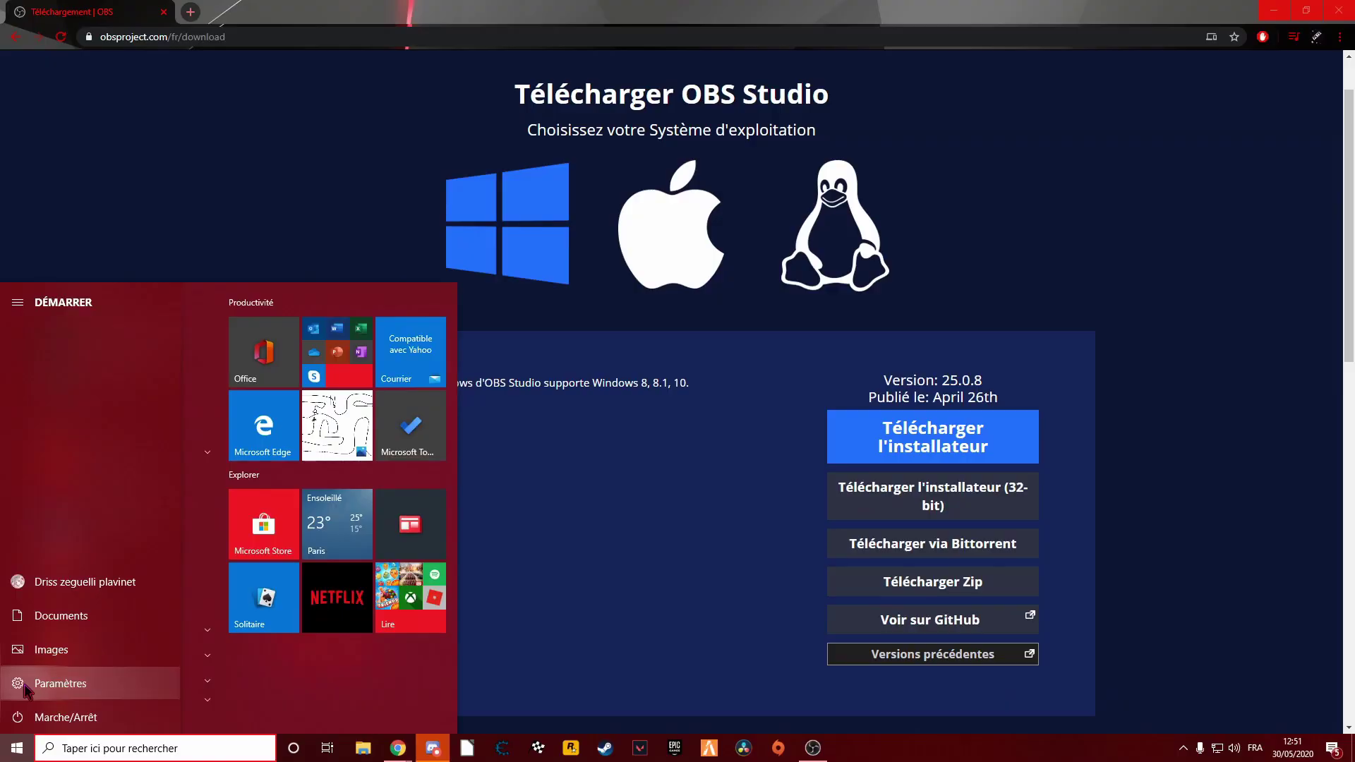
click(75, 614)
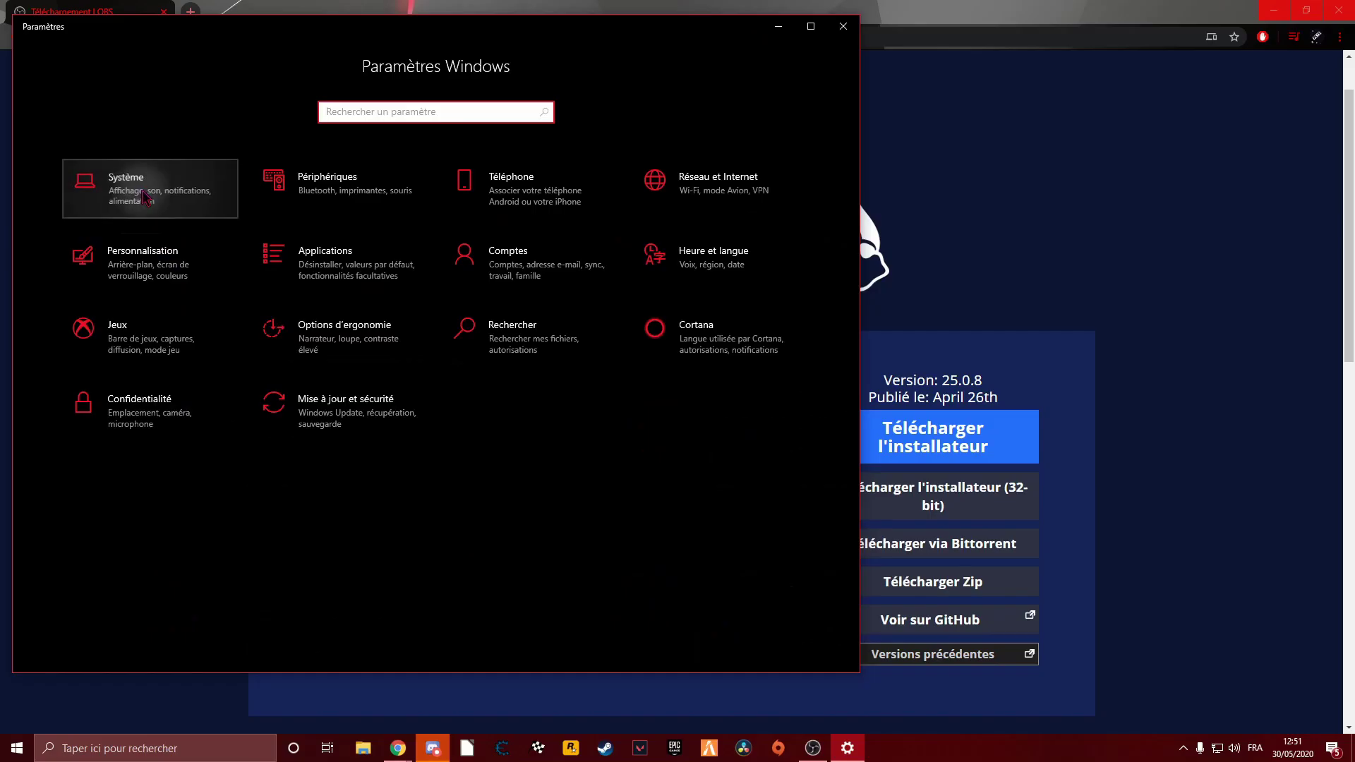
click(145, 198)
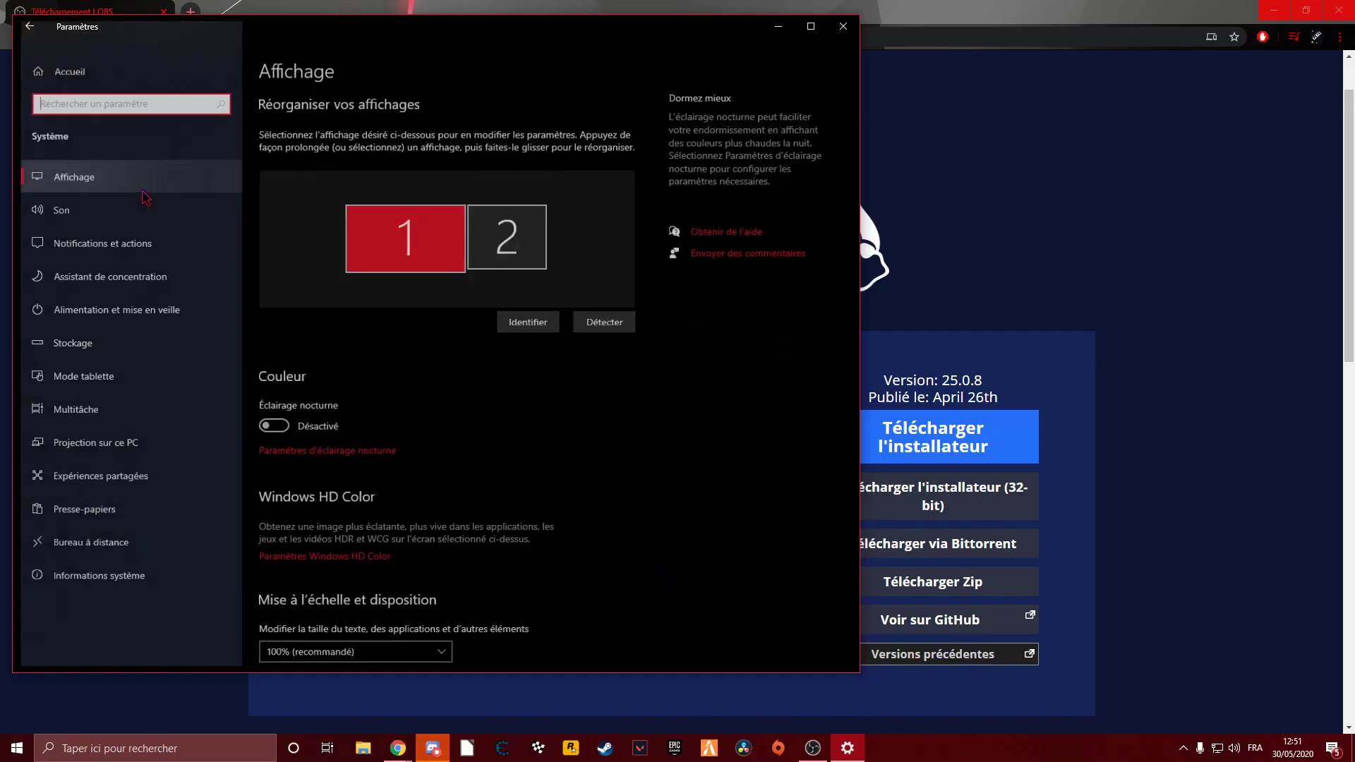
click(110, 576)
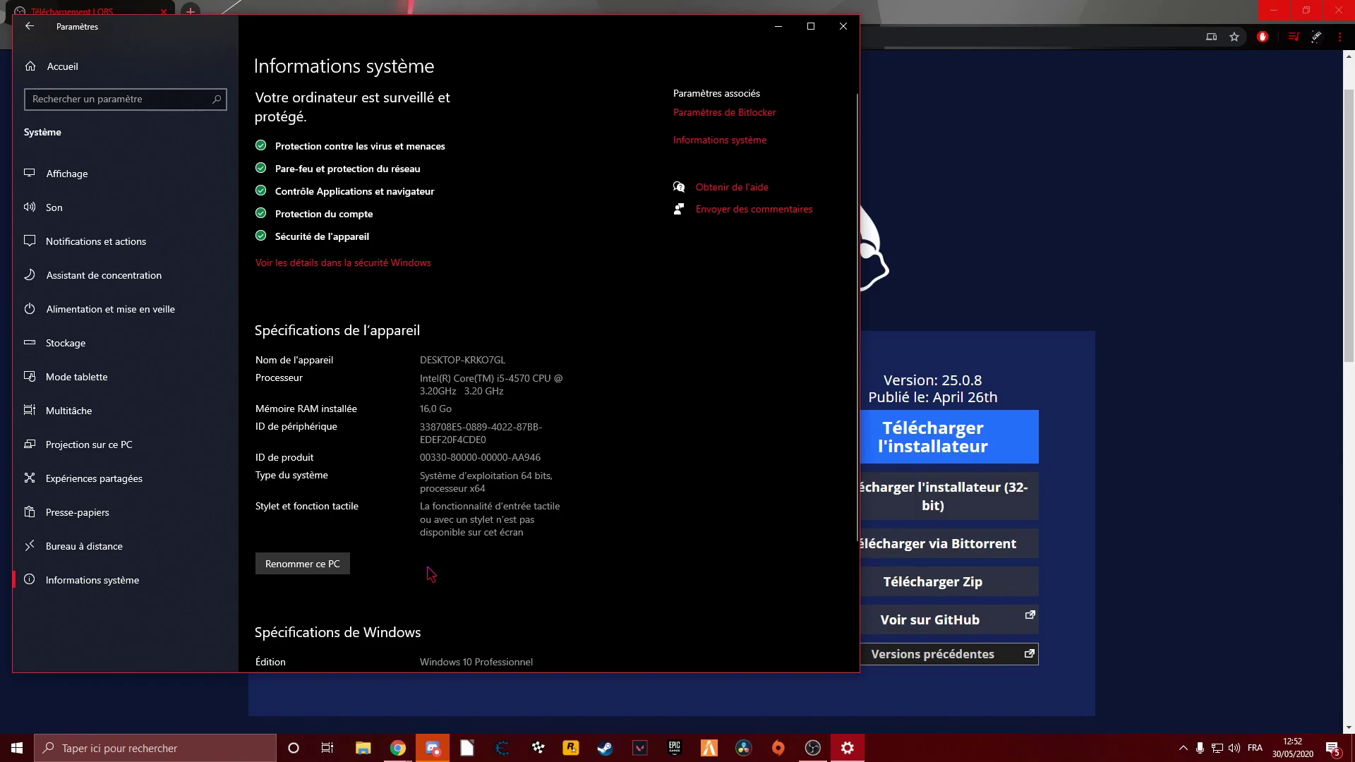
key(alt+F4)
- Download the main Windows installer of OBS Studio 25.0.8 and save it in the Bureau folder
click(995, 438)
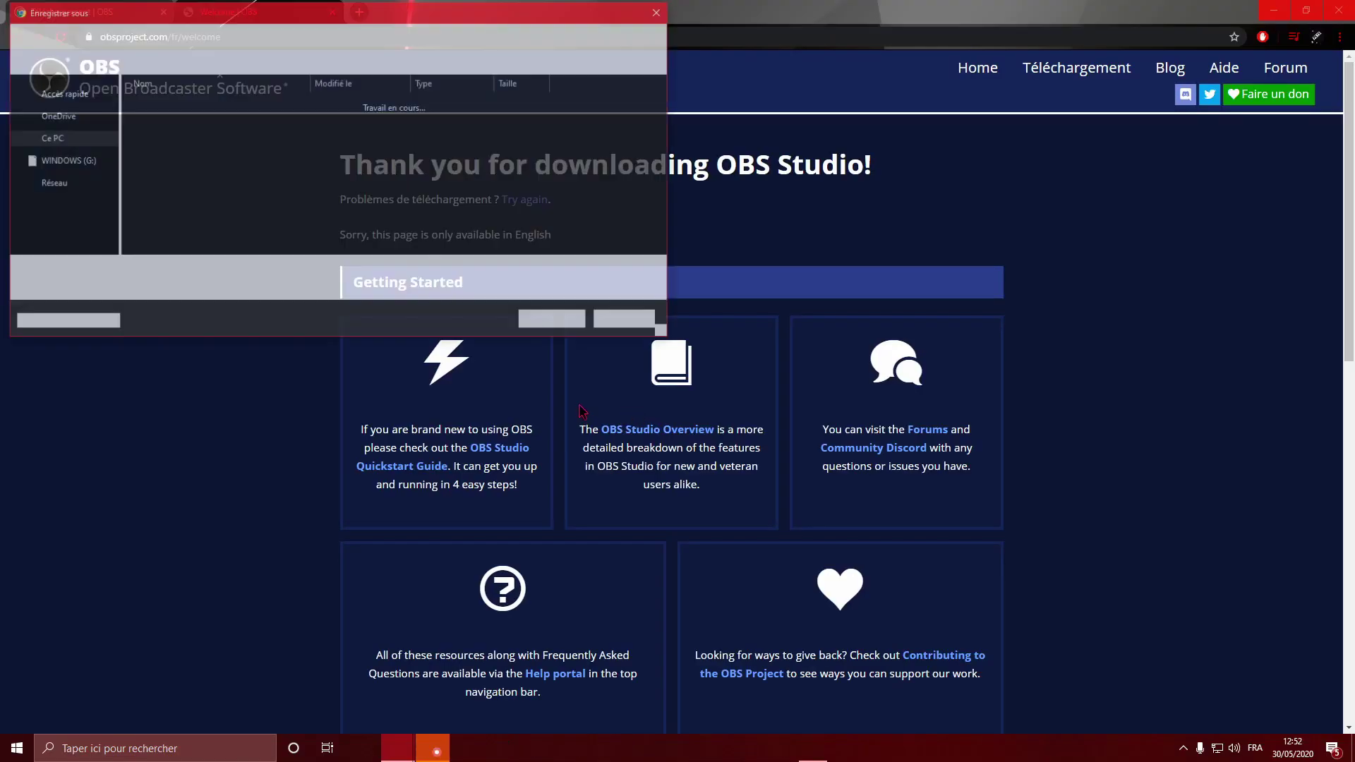
scroll(71, 184, up, 2)
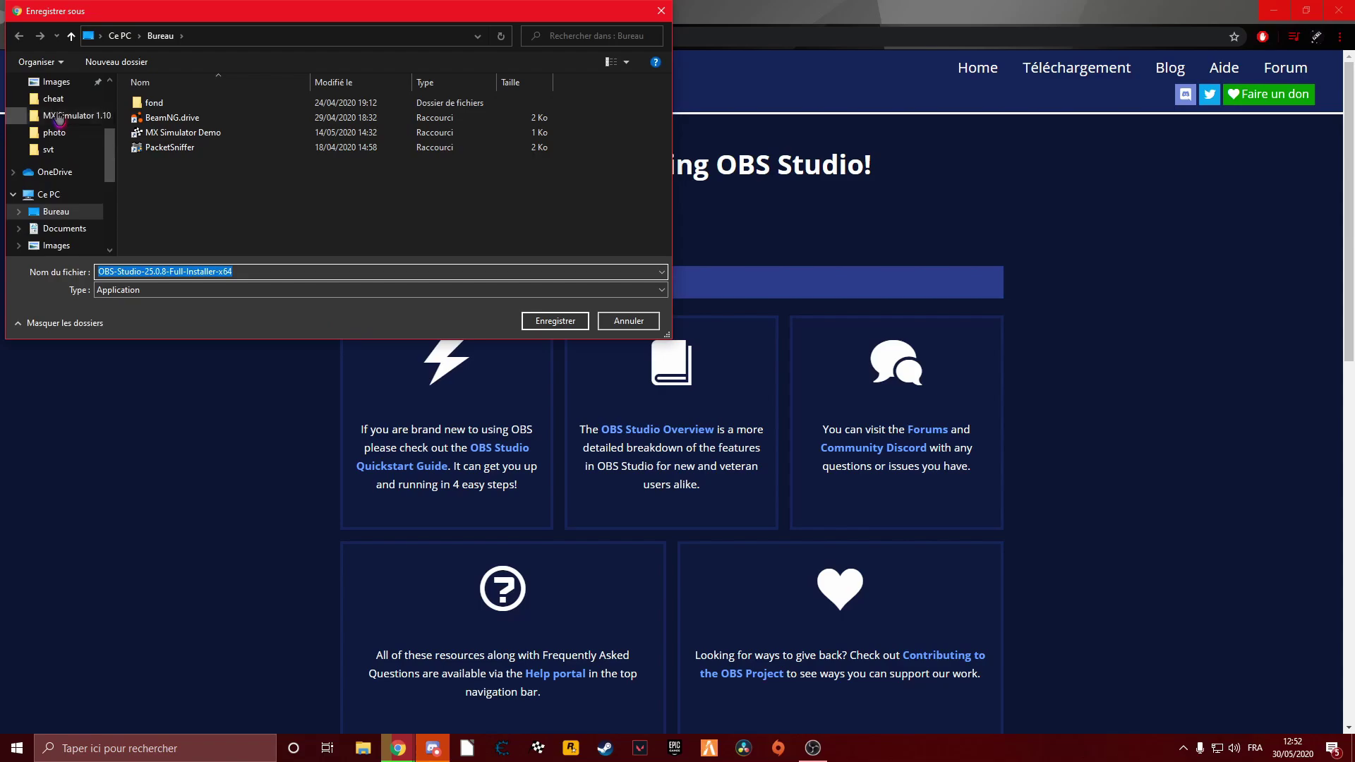
click(56, 211)
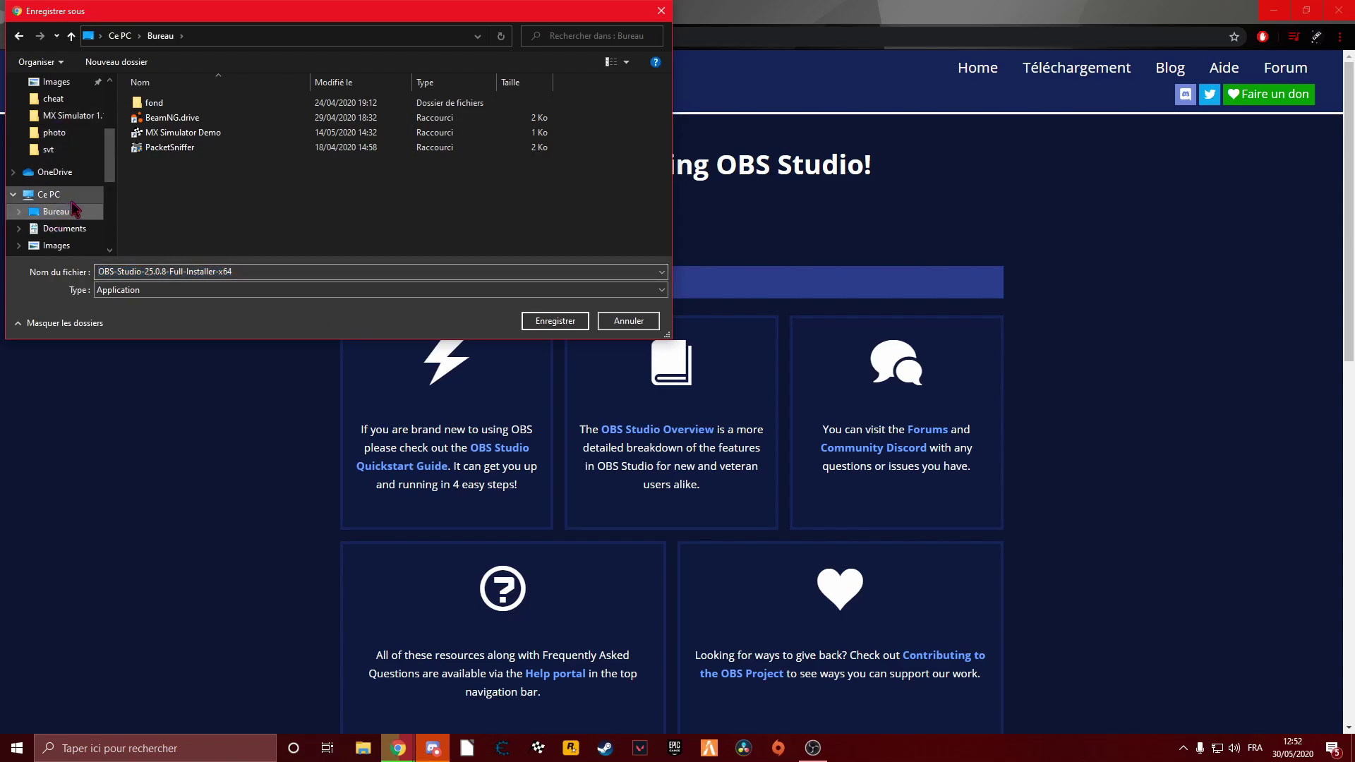
click(557, 321)
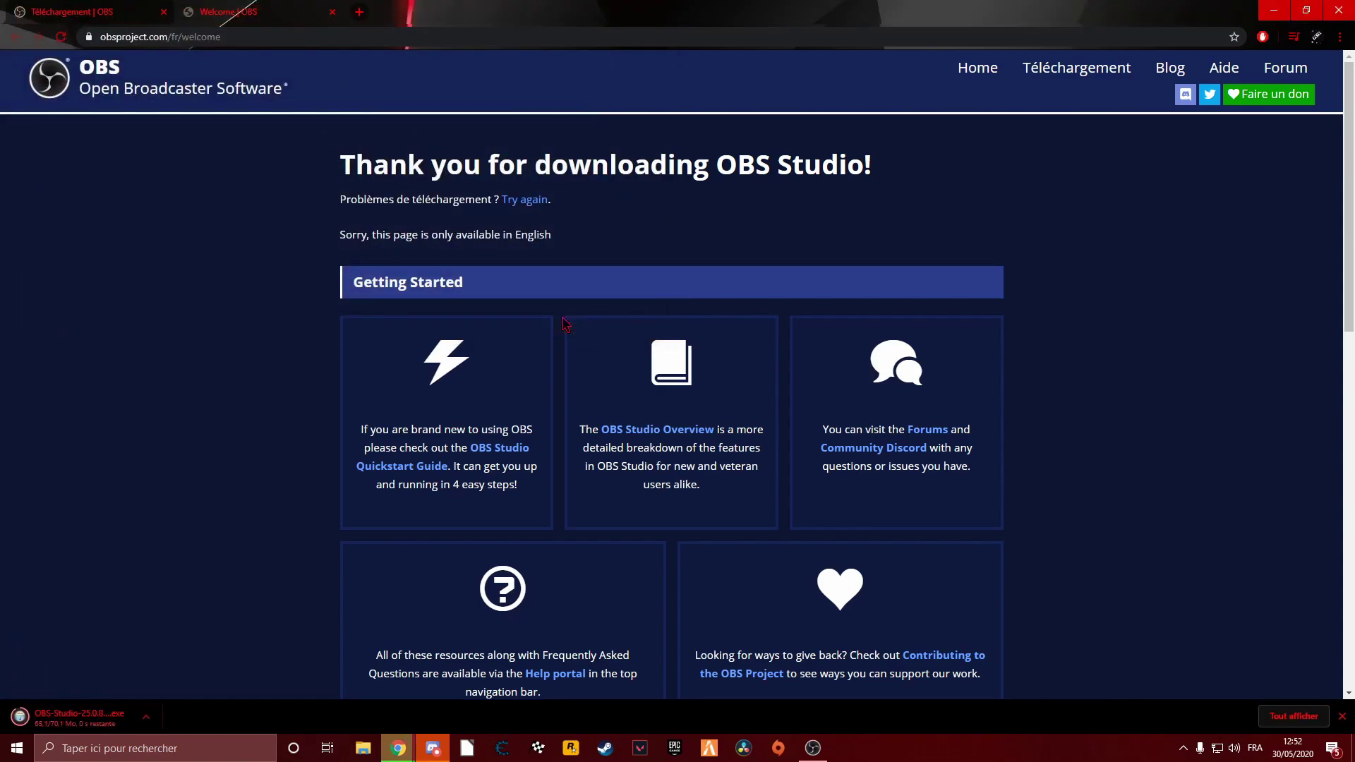
- Place the downloaded OBS Studio installer in the middle of the desktop and try to run its setup
key(super+d)
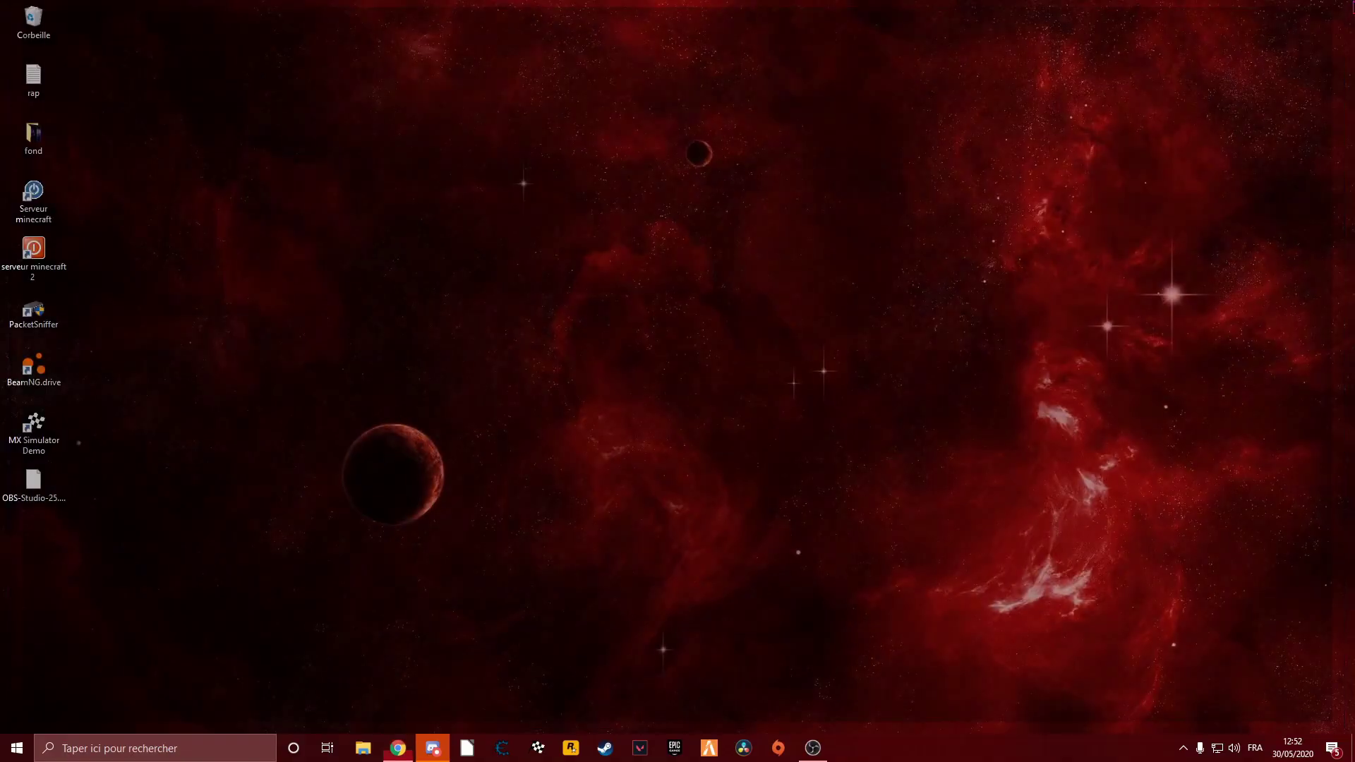
drag(33, 485, 576, 378)
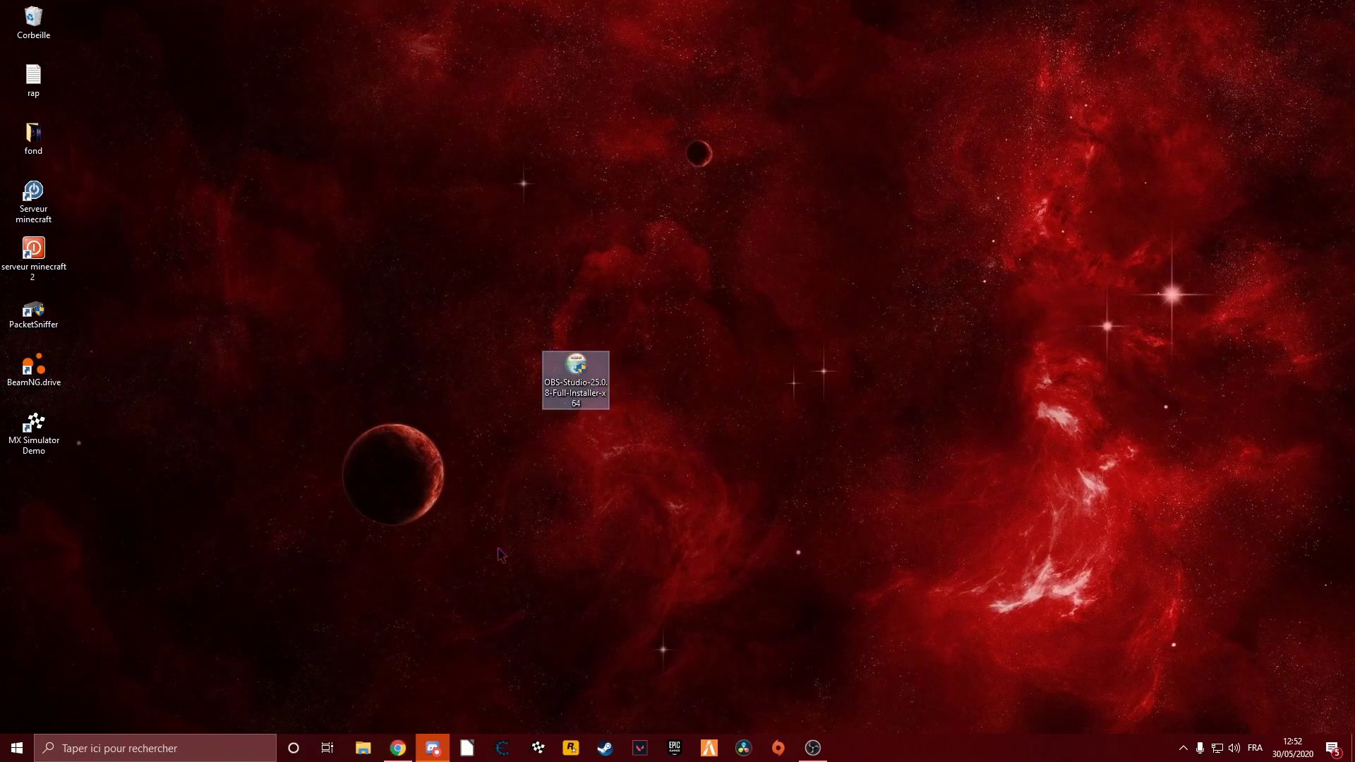
double_click(589, 372)
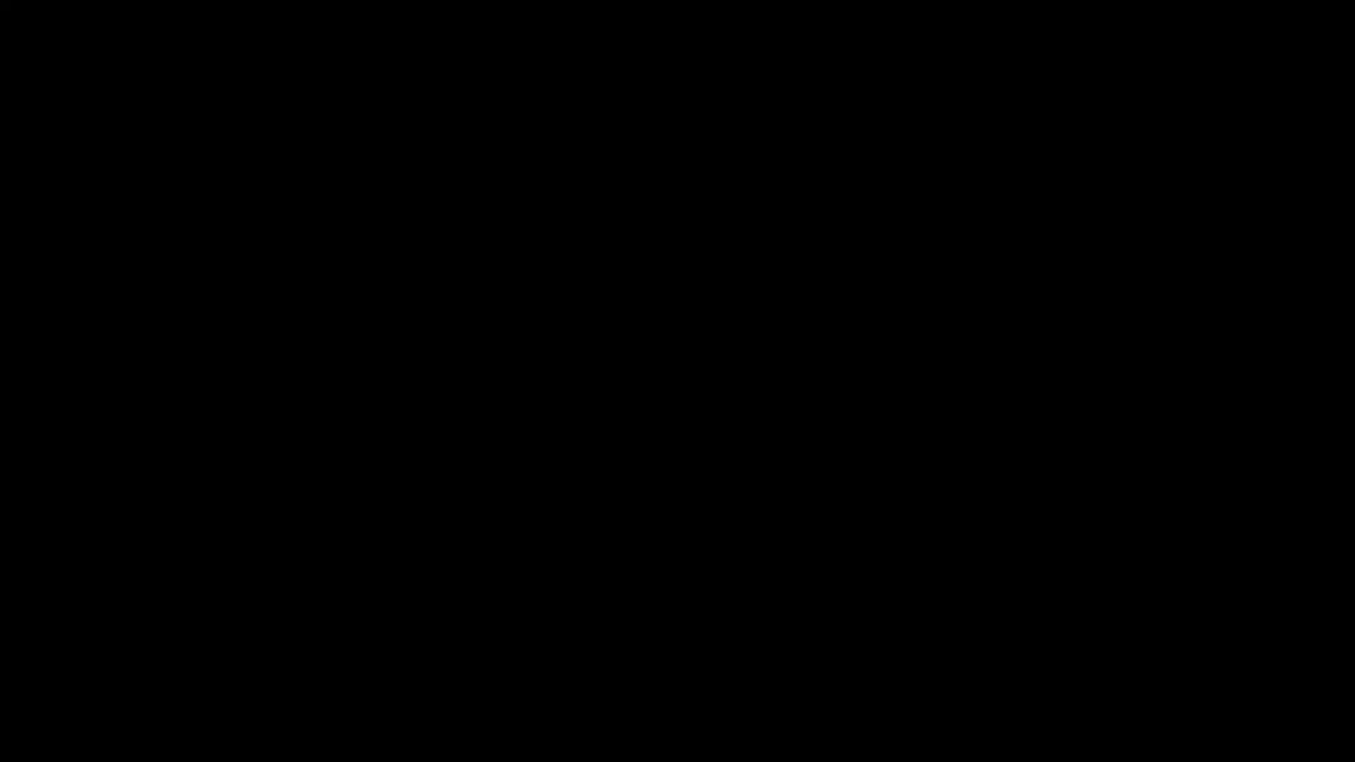
click(614, 475)
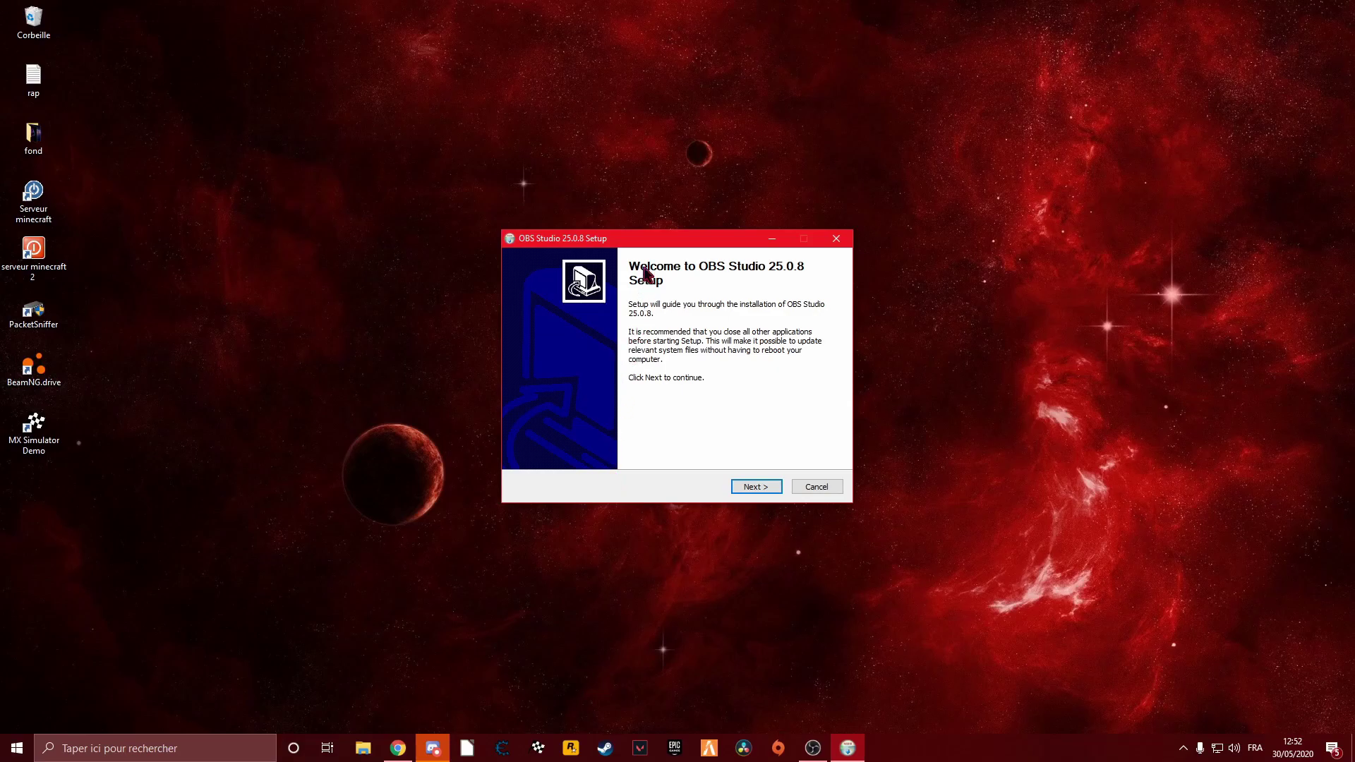
click(754, 485)
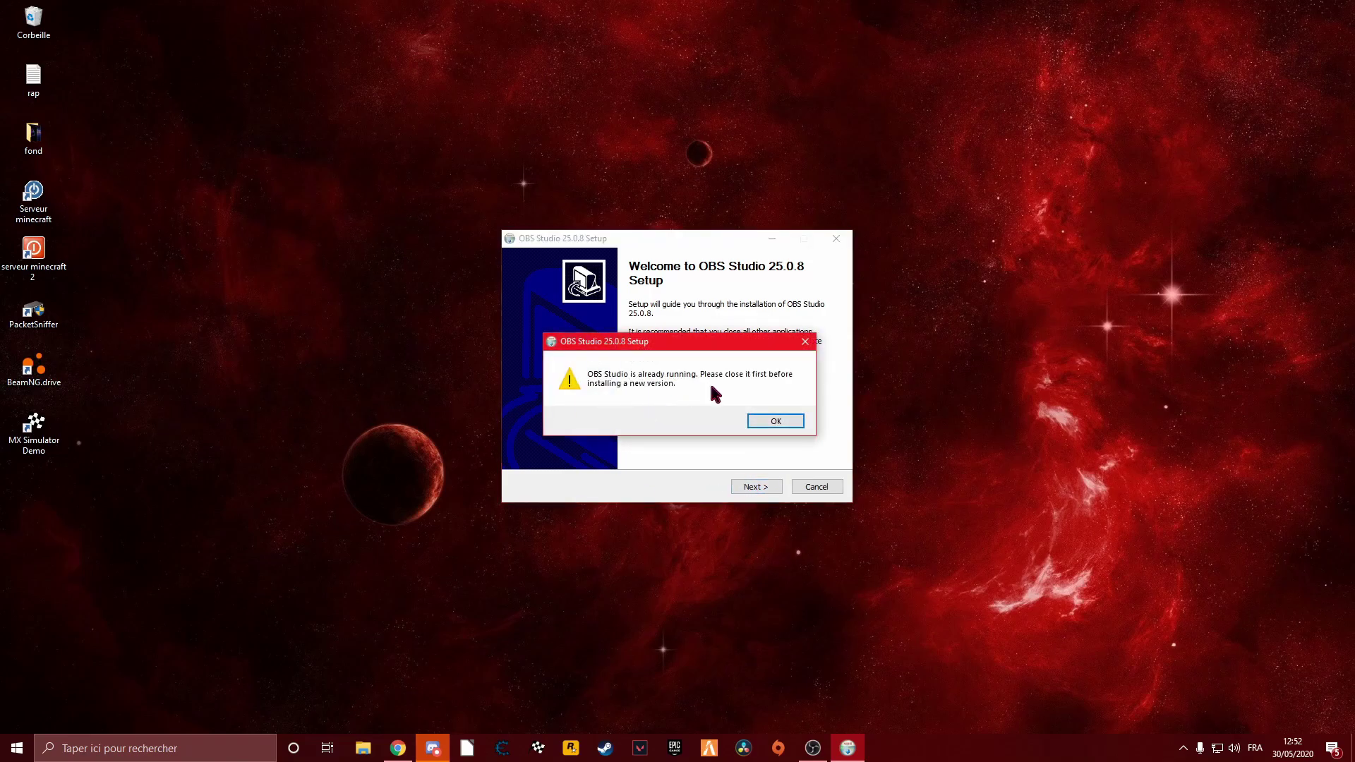
click(805, 342)
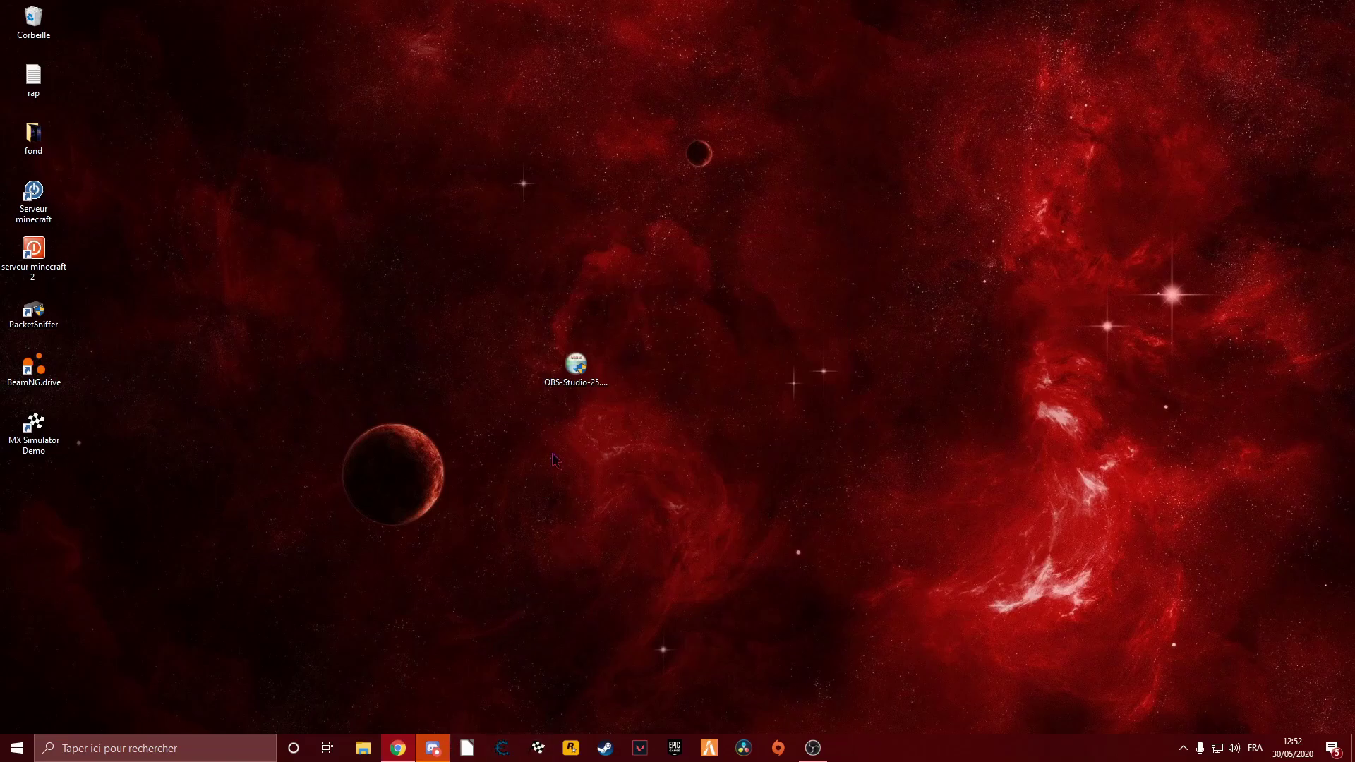
- Delete the OBS-Studio-25.0.8-Full-Installer-x64 file from the desktop
drag(596, 510, 591, 411)
right_click(577, 381)
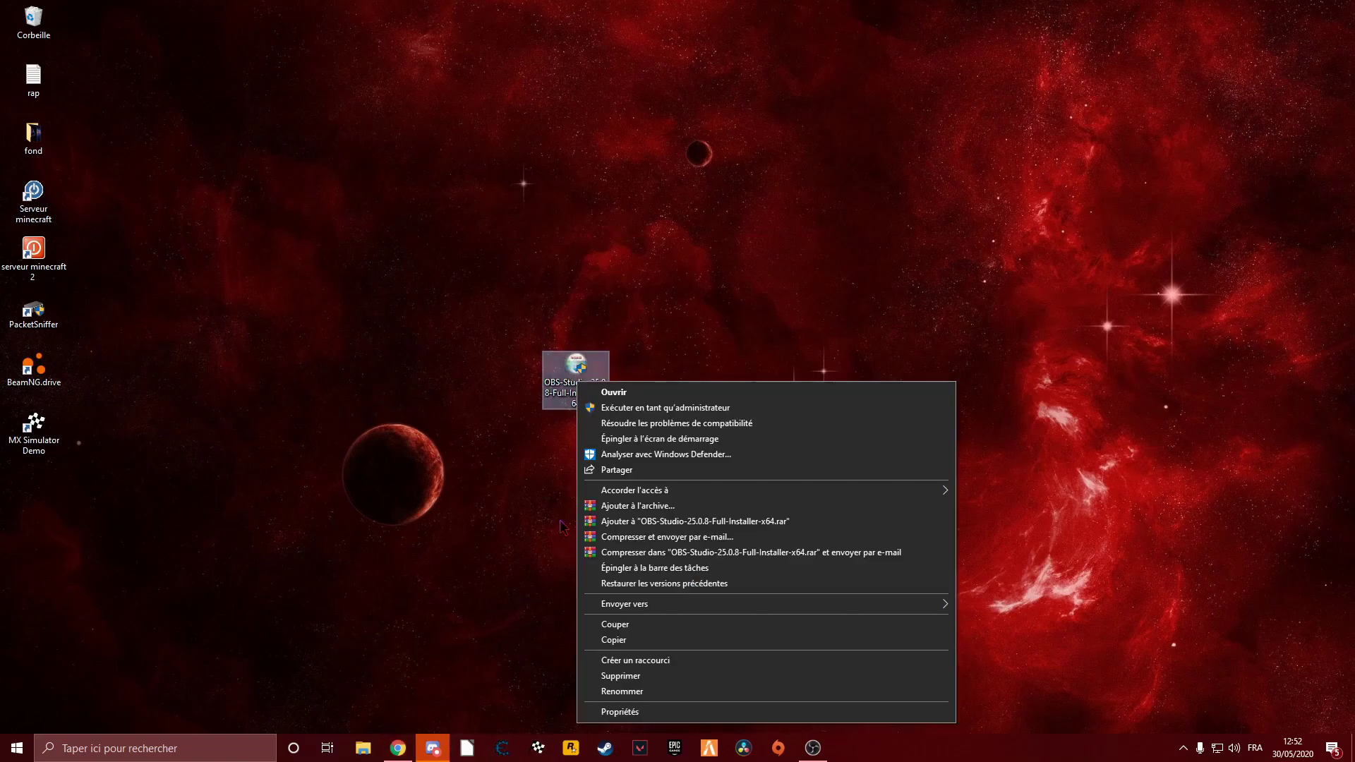
click(661, 677)
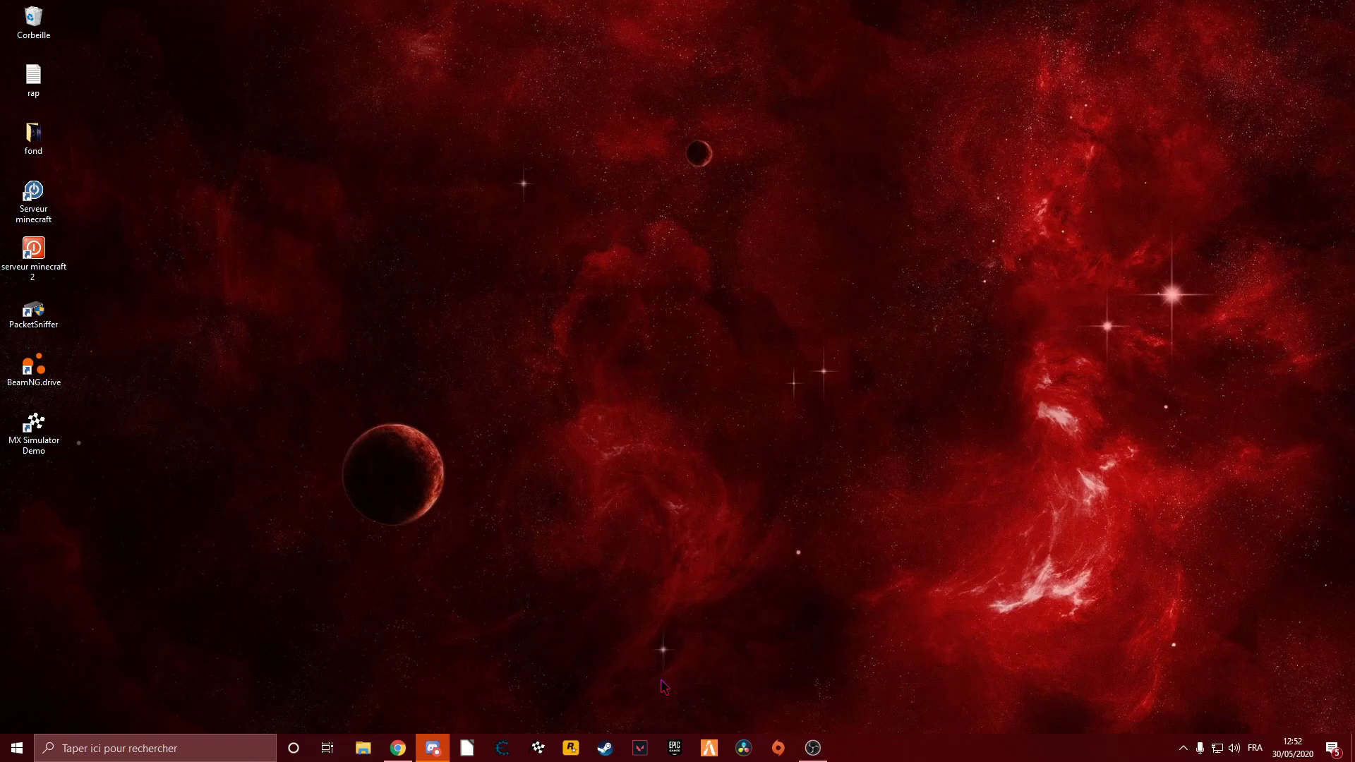
- Bring the OBS window back up and position it near the middle of the desktop
click(823, 745)
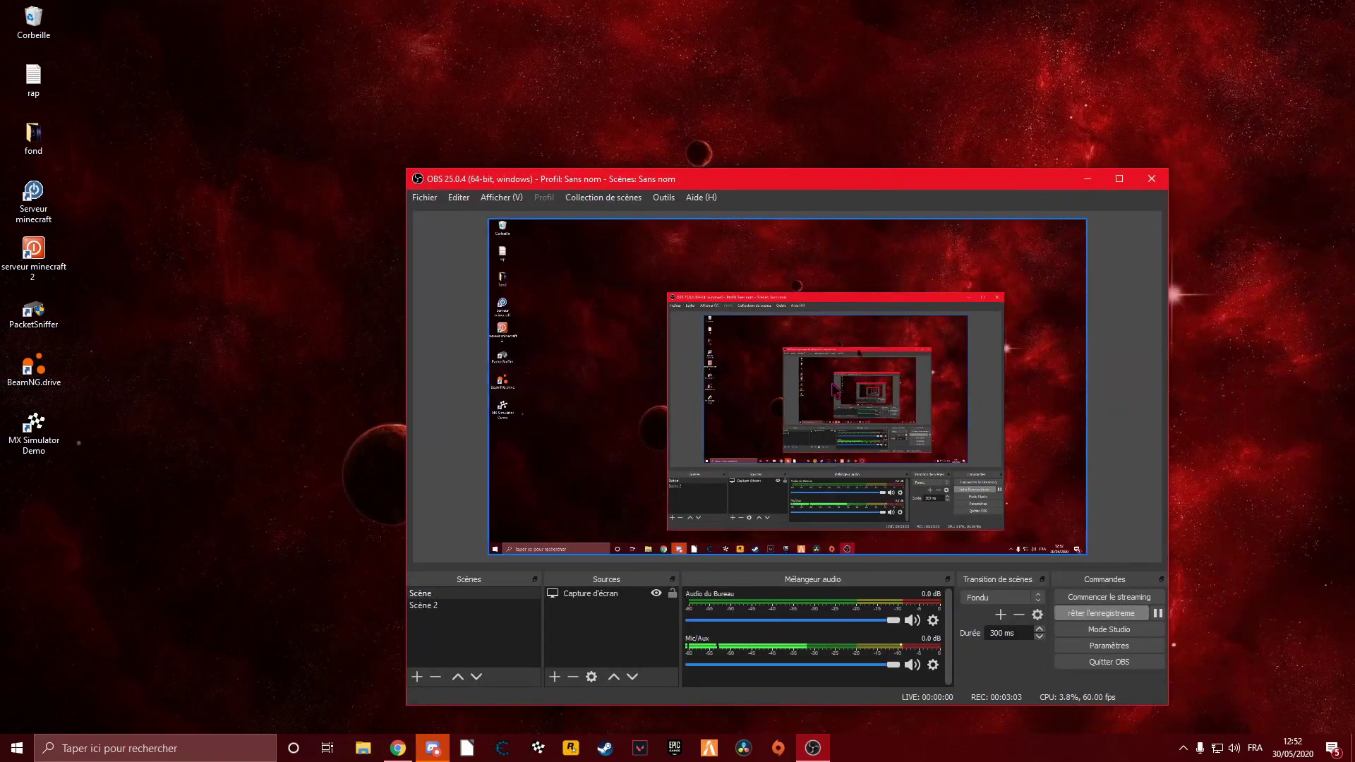
drag(741, 182, 714, 116)
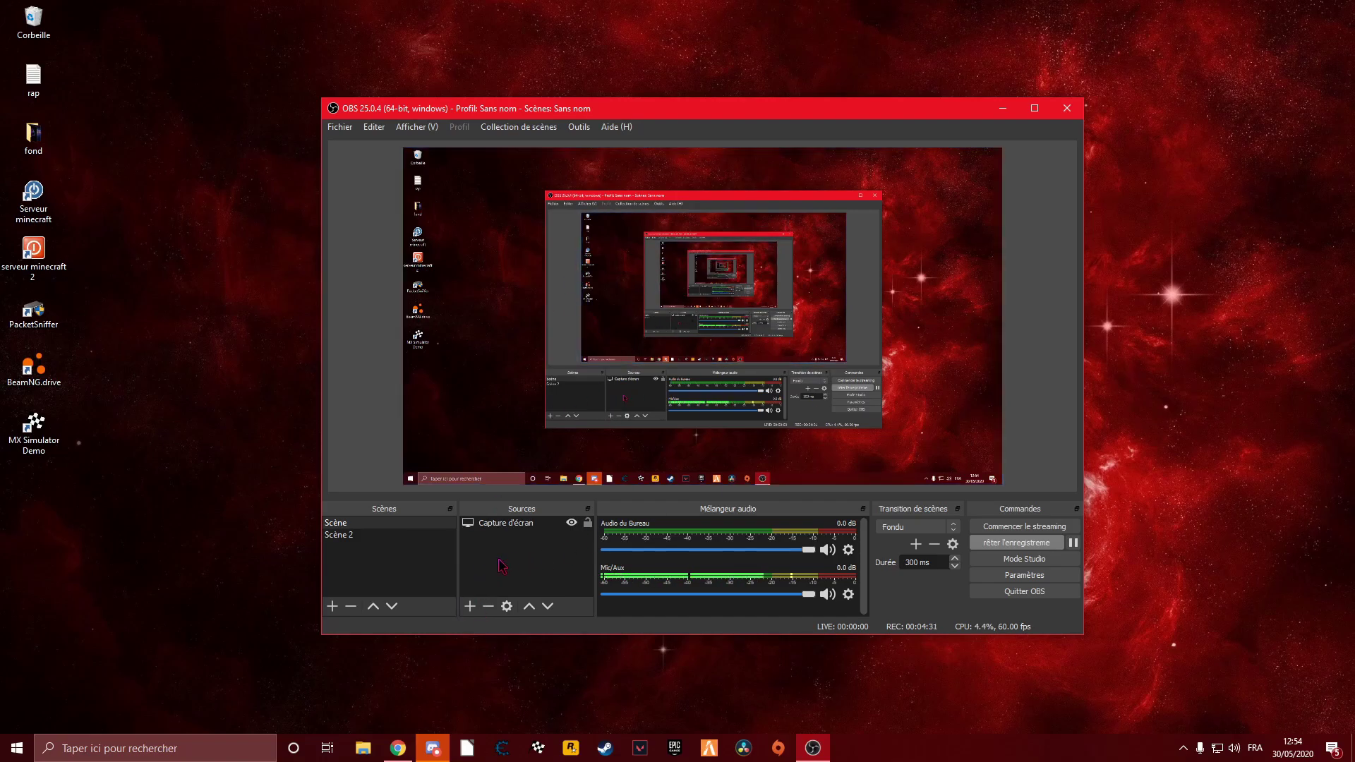
- Open the creation dialog for a new Capture d'écran source and dismiss it without adding the source
click(469, 606)
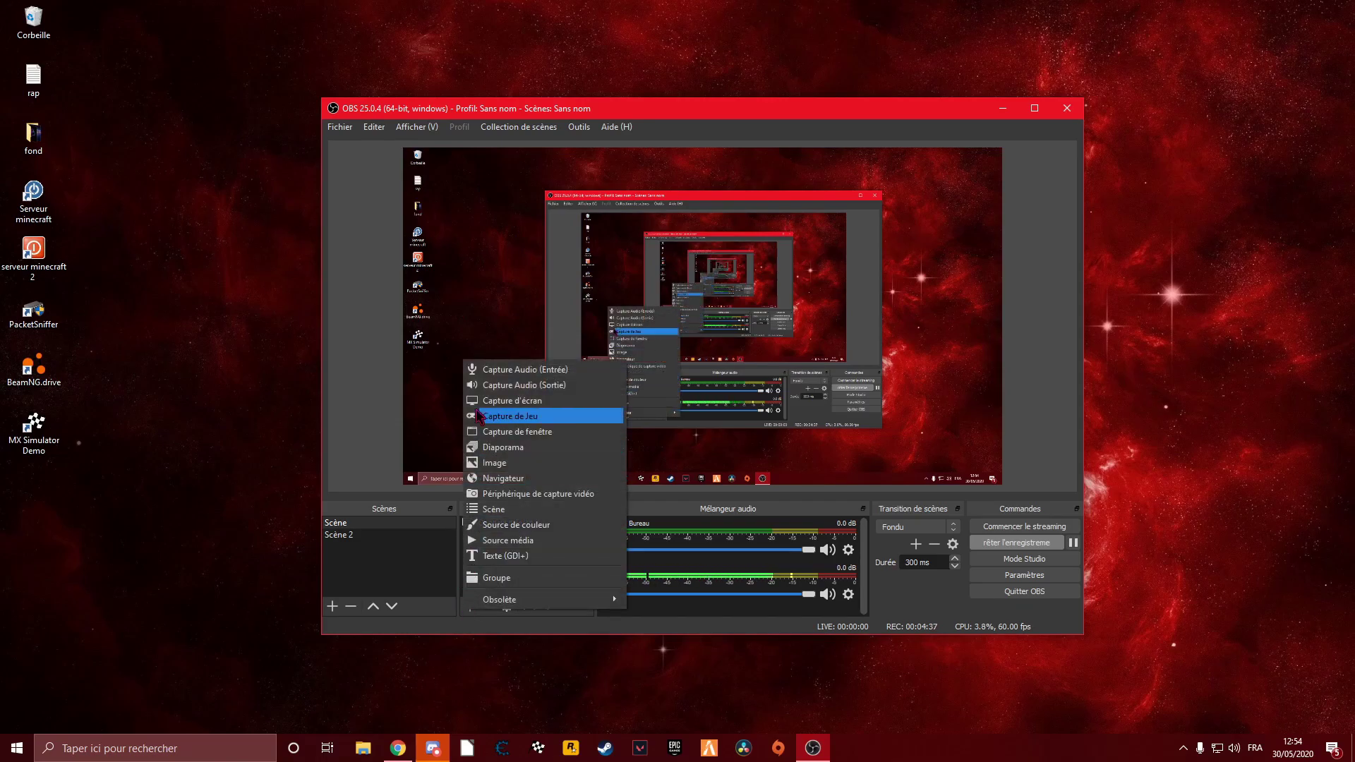
click(484, 400)
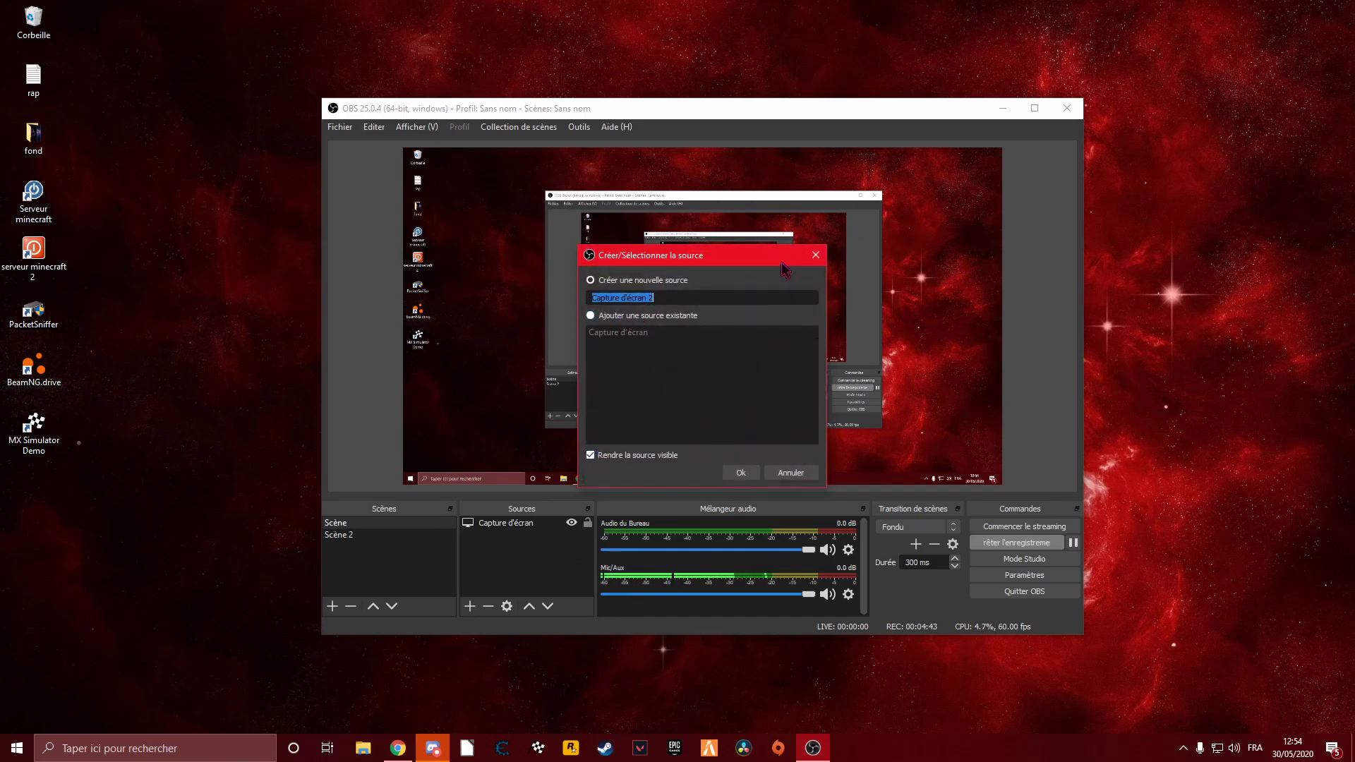
click(820, 254)
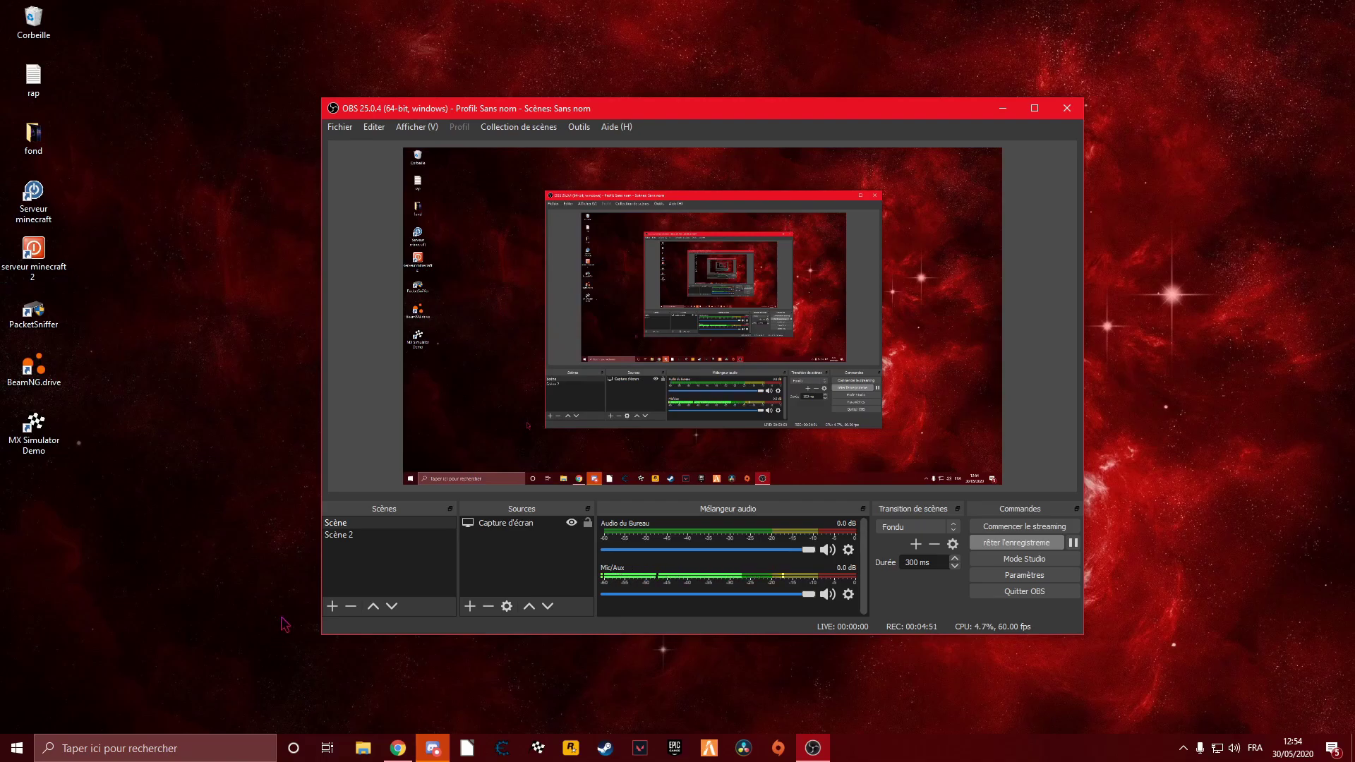
mouse_move(104, 526)
mouse_down()
mouse_move(3, 332)
mouse_move(3, 63)
mouse_move(106, 522)
mouse_up()
drag(225, 460, 152, 606)
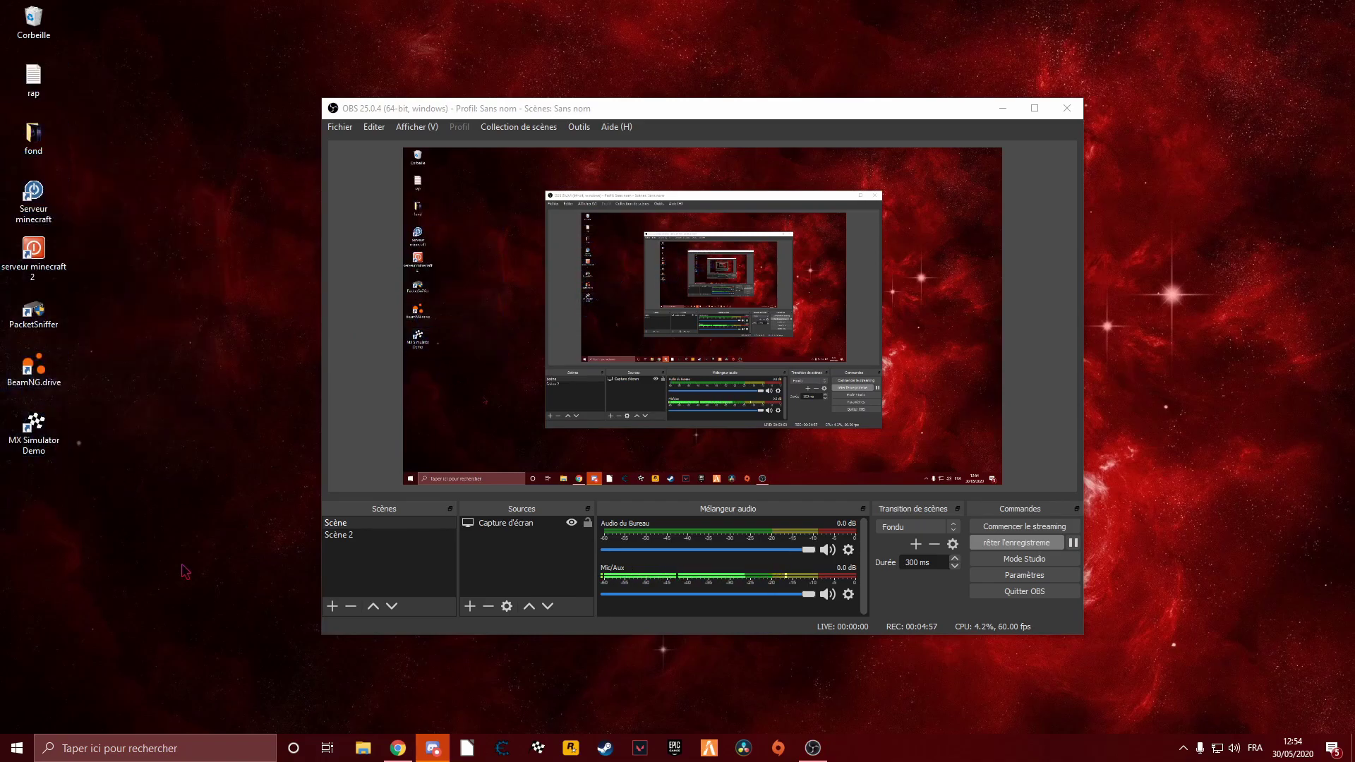
- Look through the Général options in the OBS settings and open the Stream (flux) page
click(1032, 575)
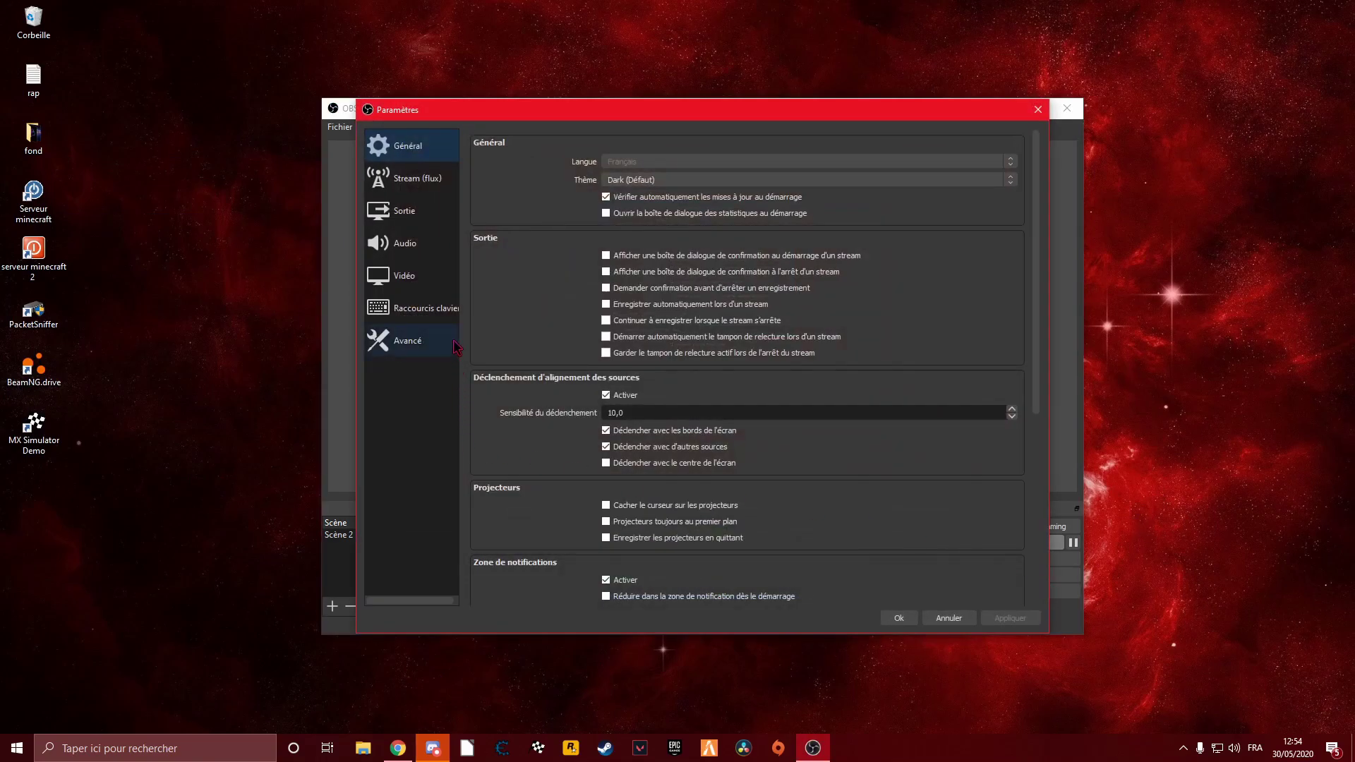
drag(710, 119, 653, 102)
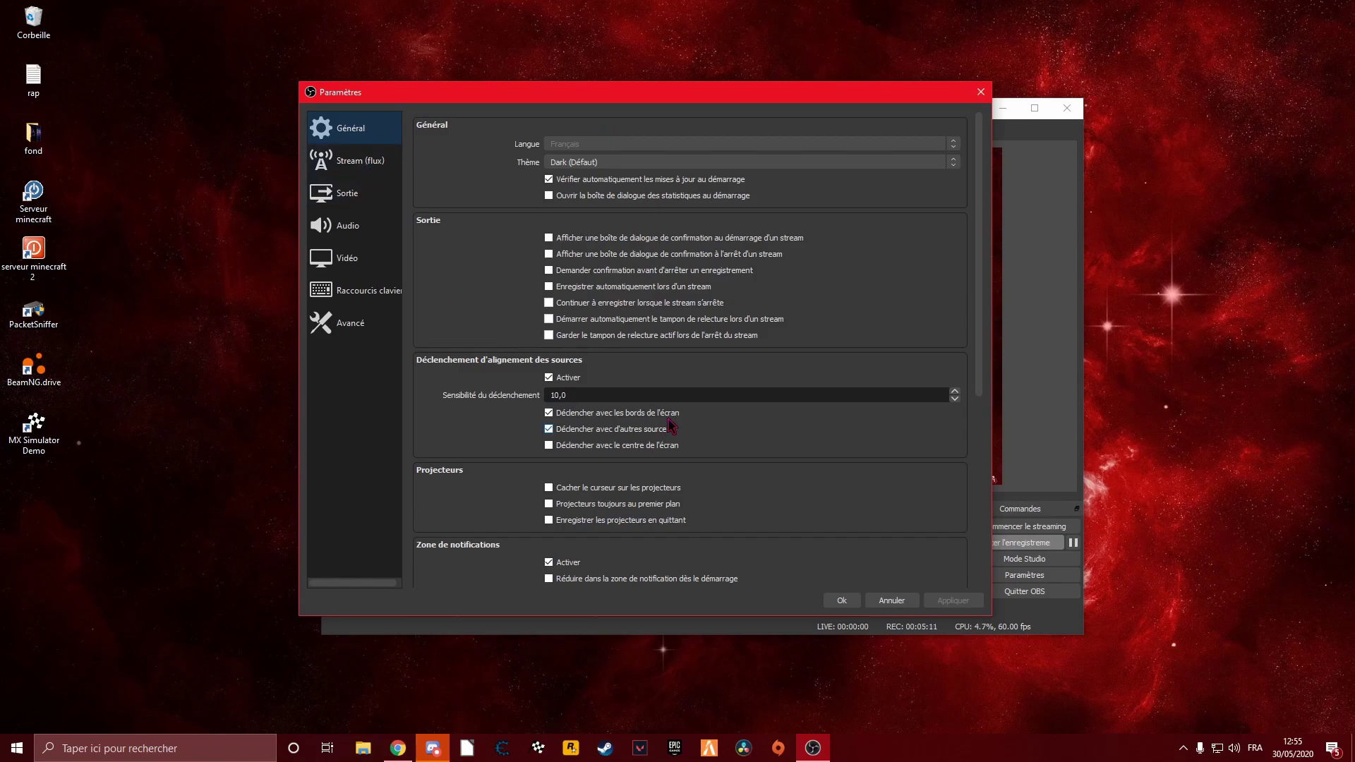
scroll(702, 471, down, 5)
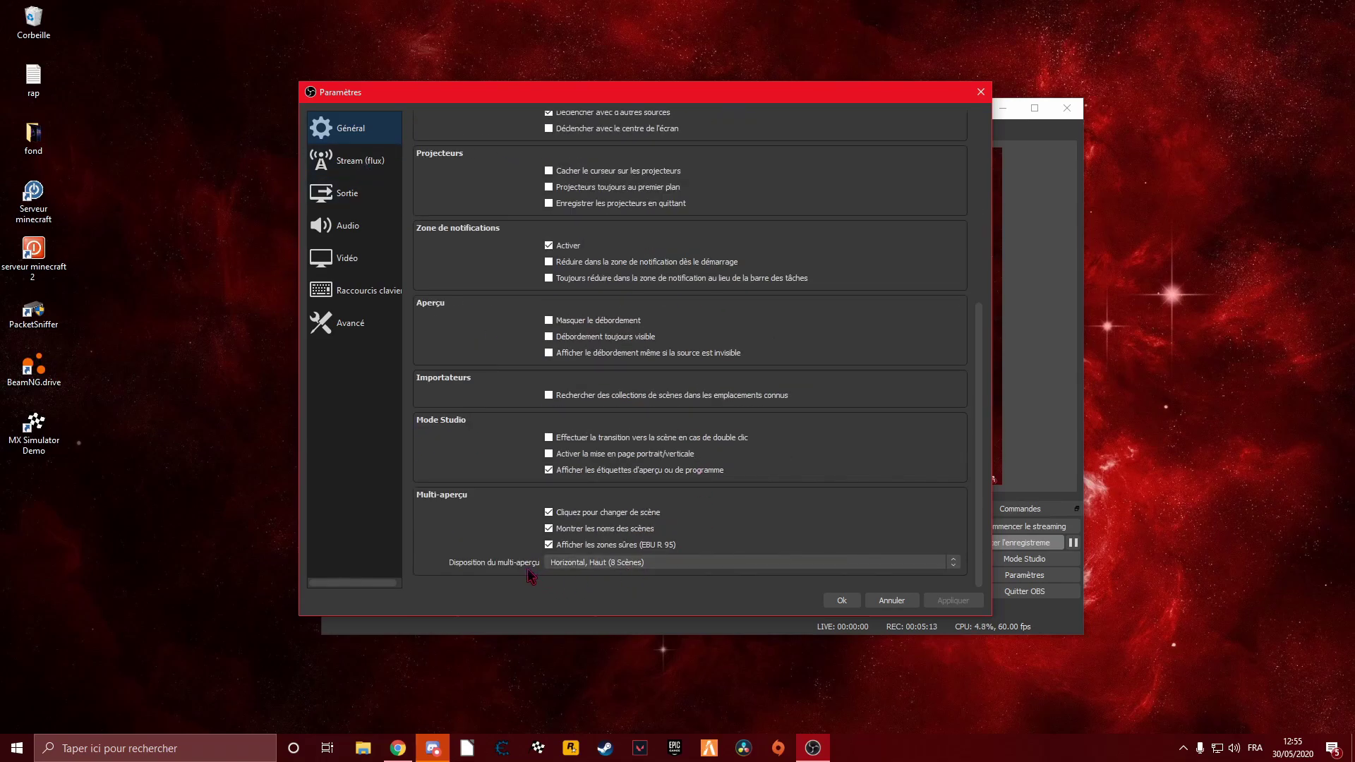
scroll(477, 563, up, 5)
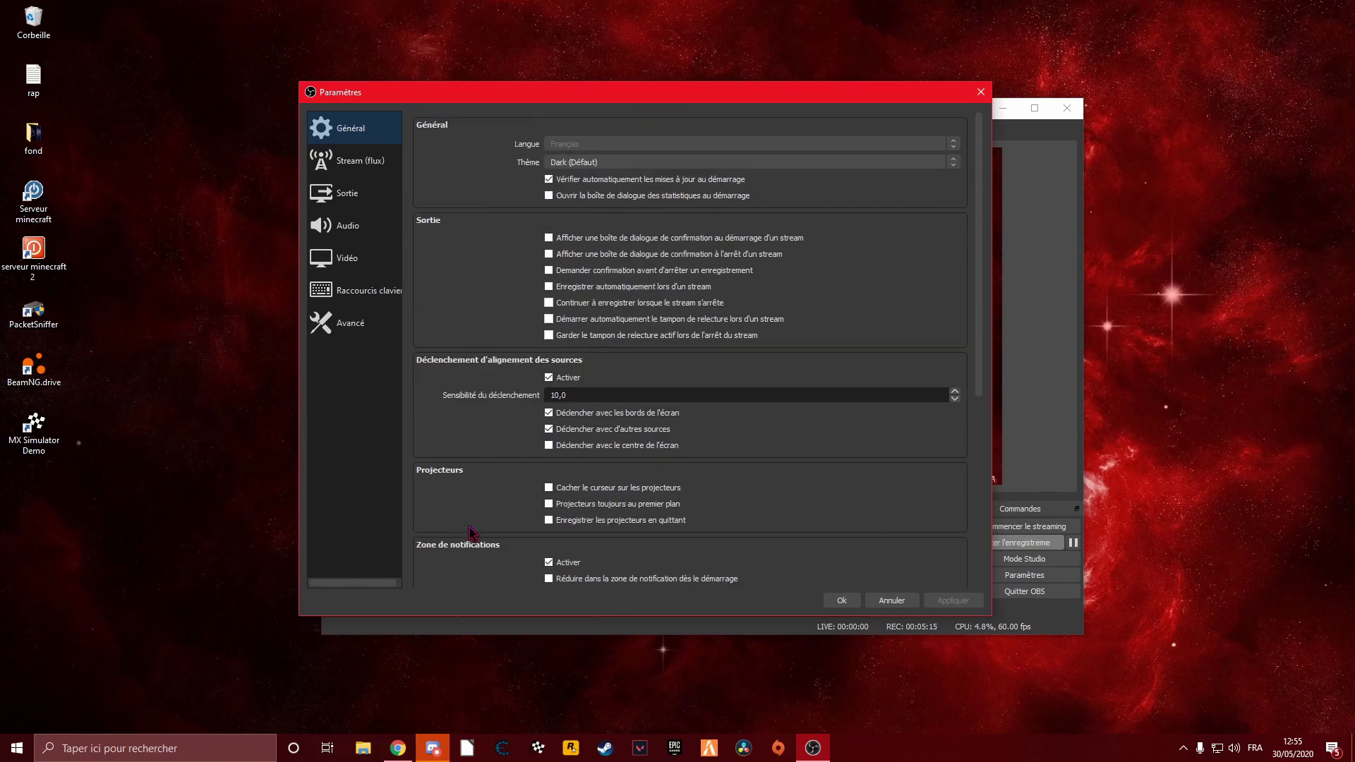
click(340, 157)
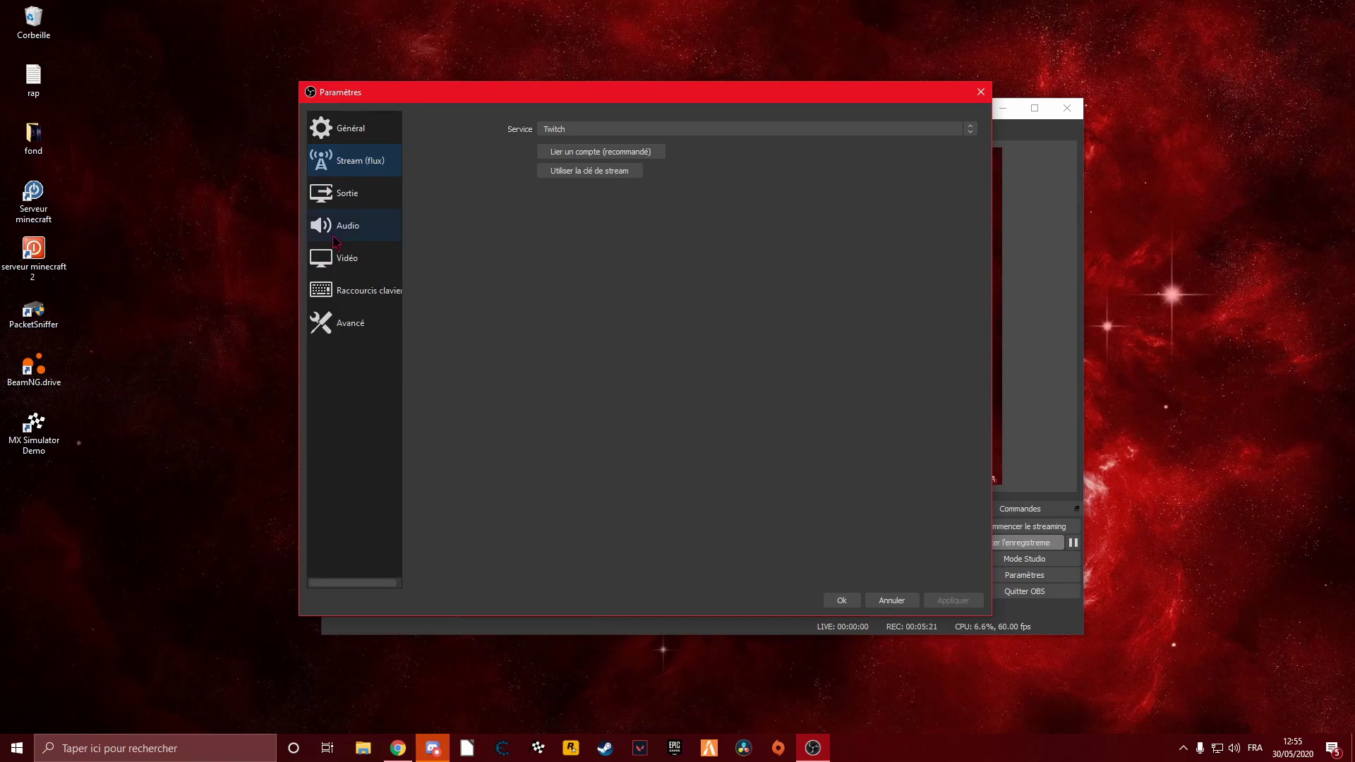
- Review the Sortie page, and in Audio set Micro/Auxiliaire 3 and 4 to Par défaut and monitoring to Haut-parleurs (Realtek High Definition Audio)
click(386, 198)
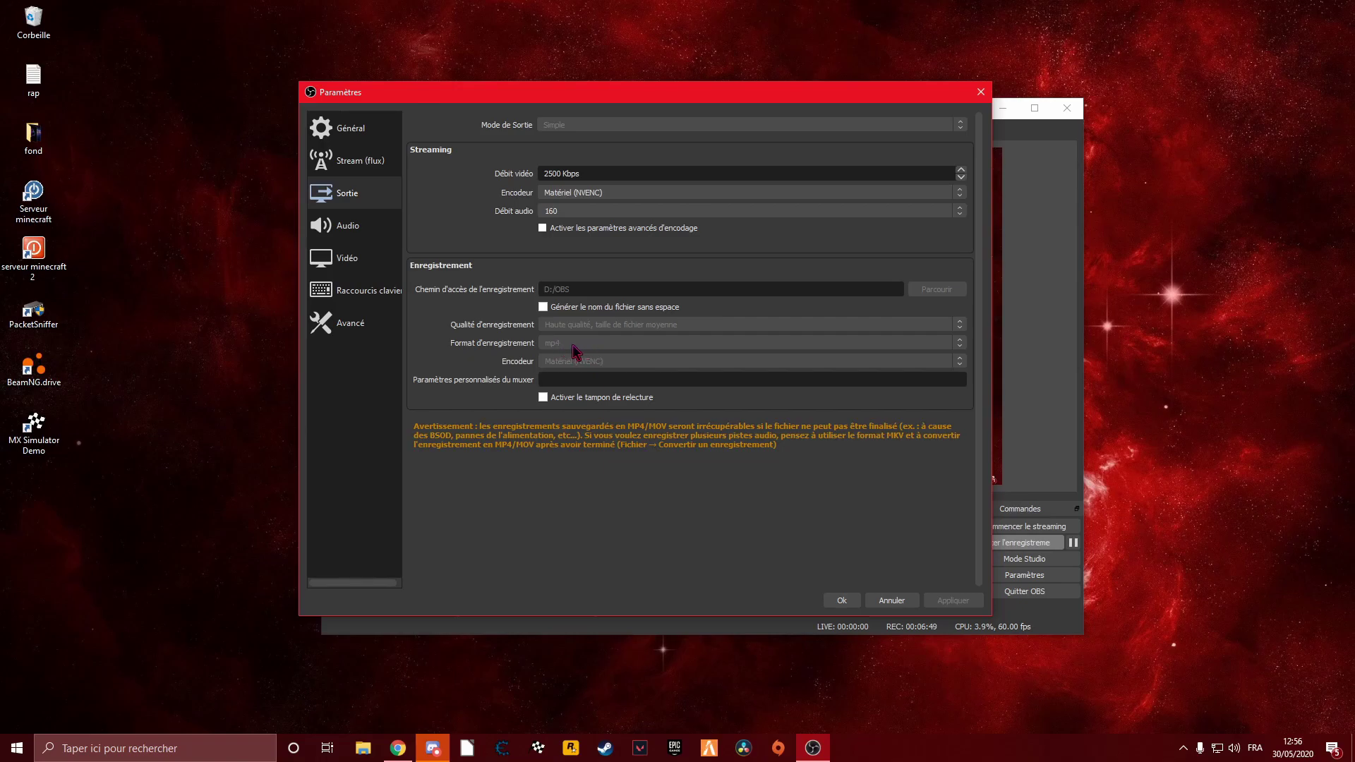
click(335, 230)
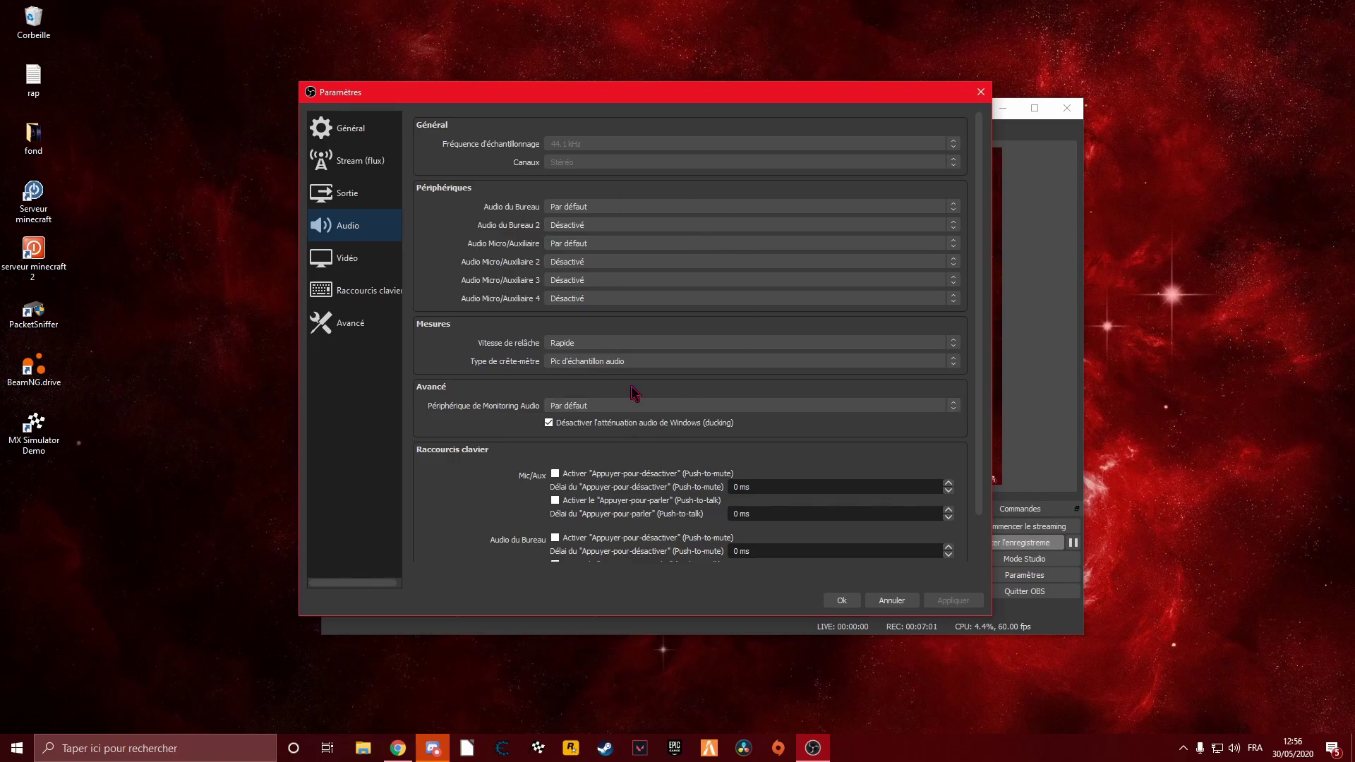
scroll(630, 276, down, 5)
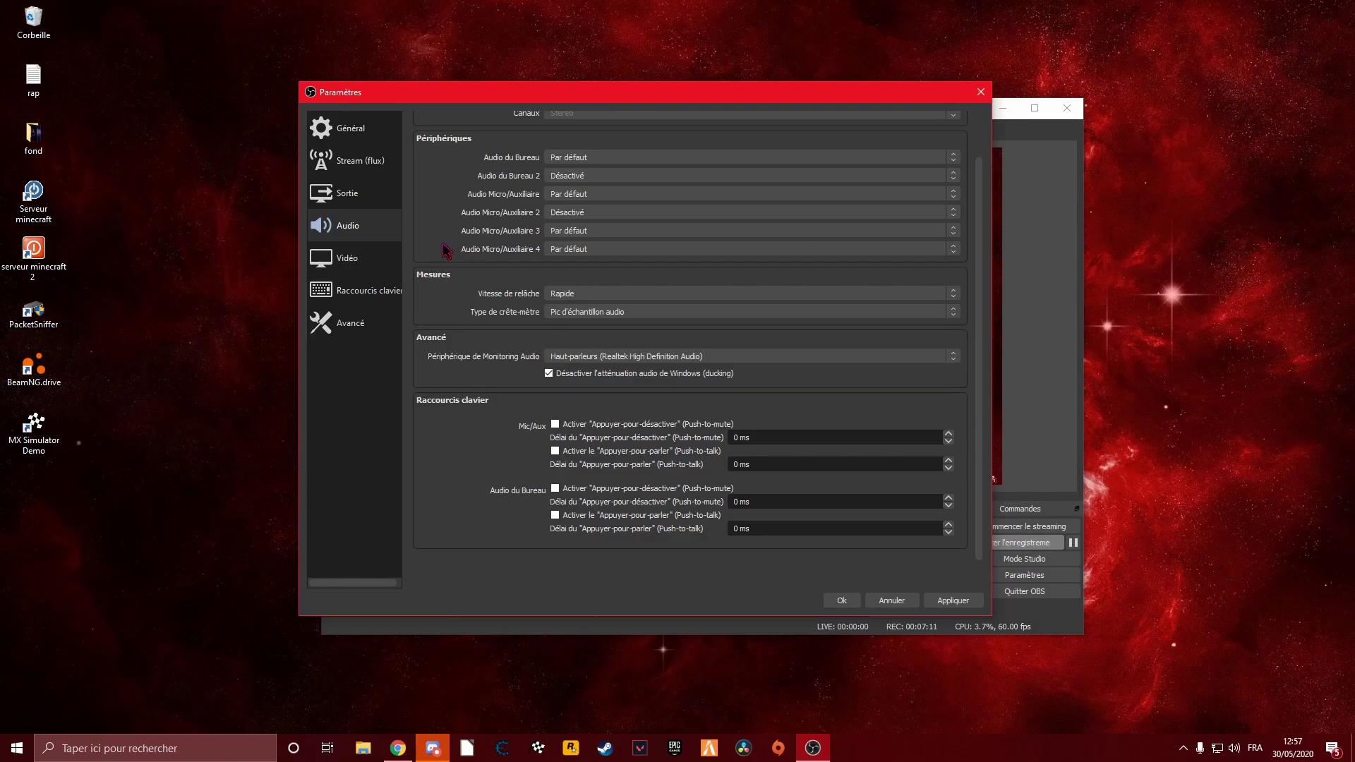
- Look through the Vidéo, Raccourcis clavier and Avancé settings pages, and return to the Vidéo page
click(348, 256)
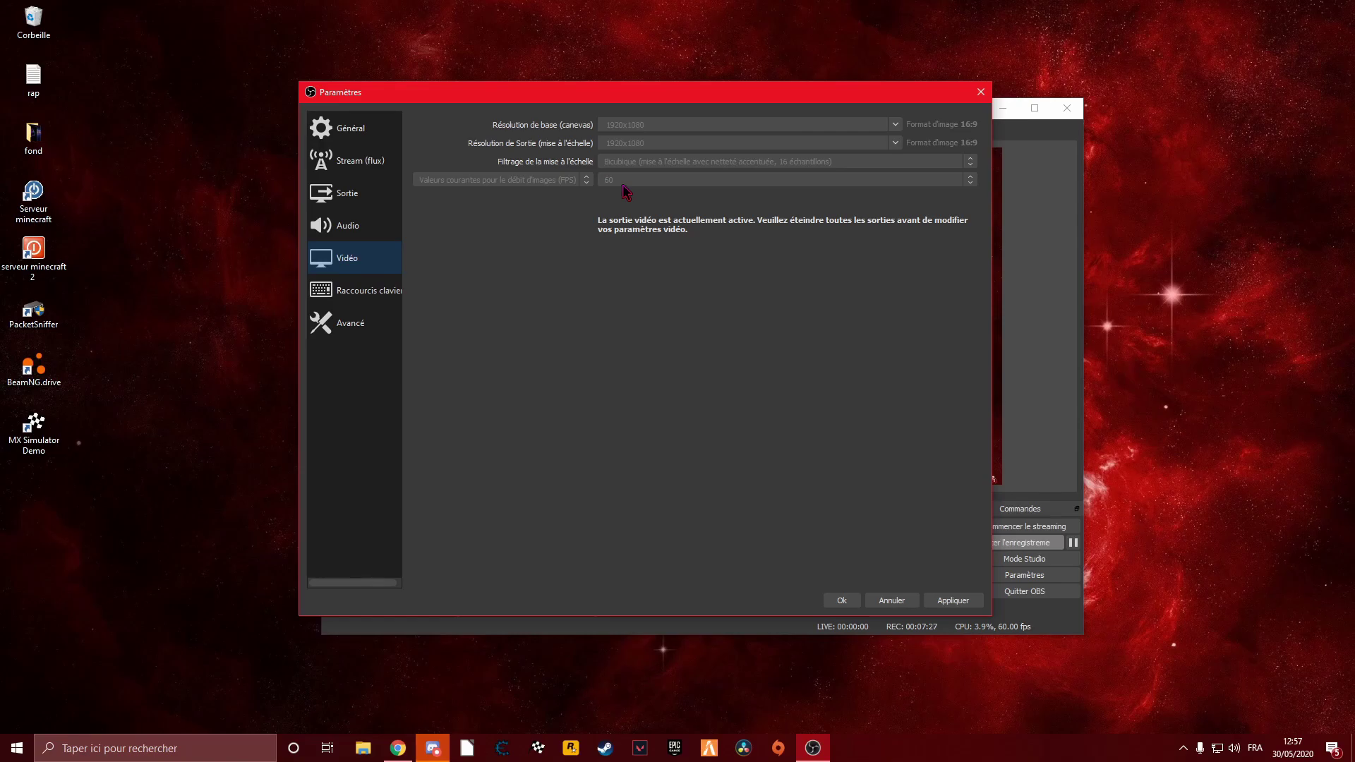
click(367, 299)
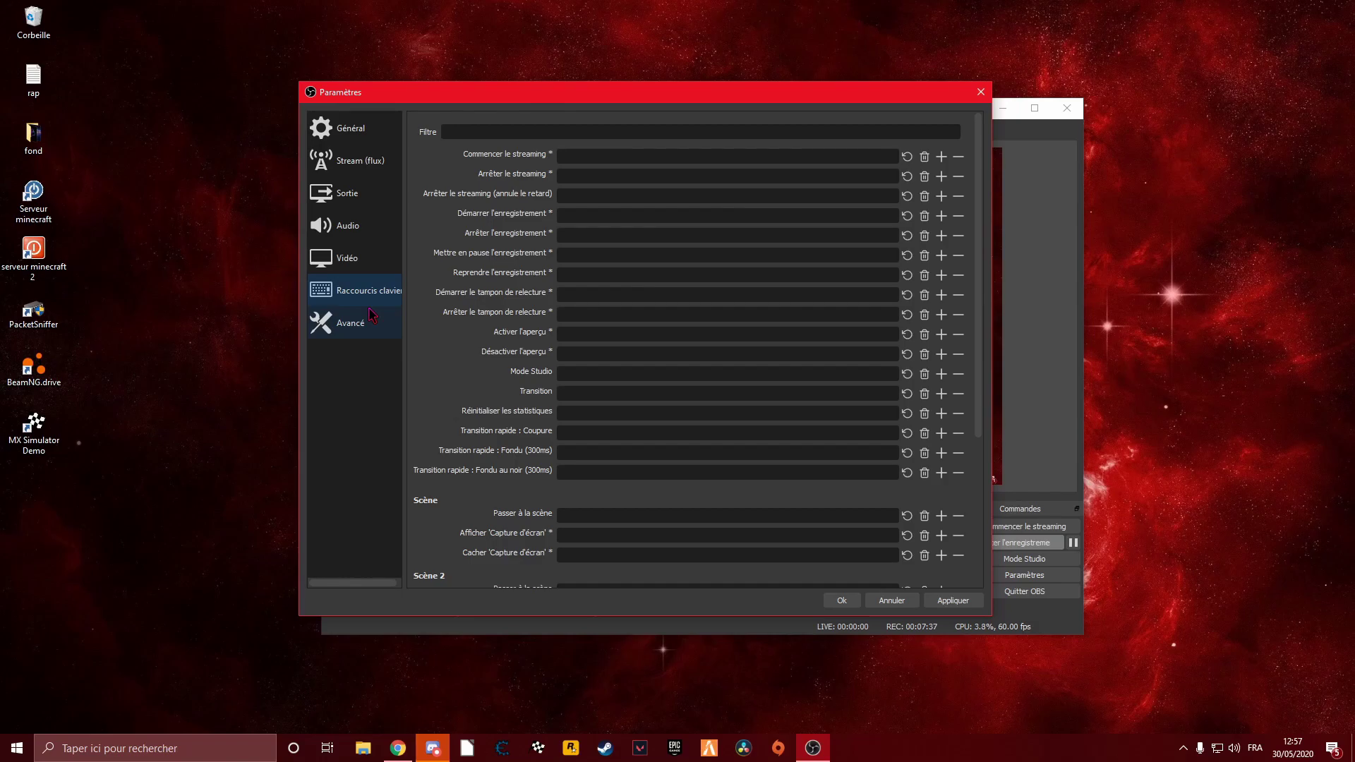
click(371, 316)
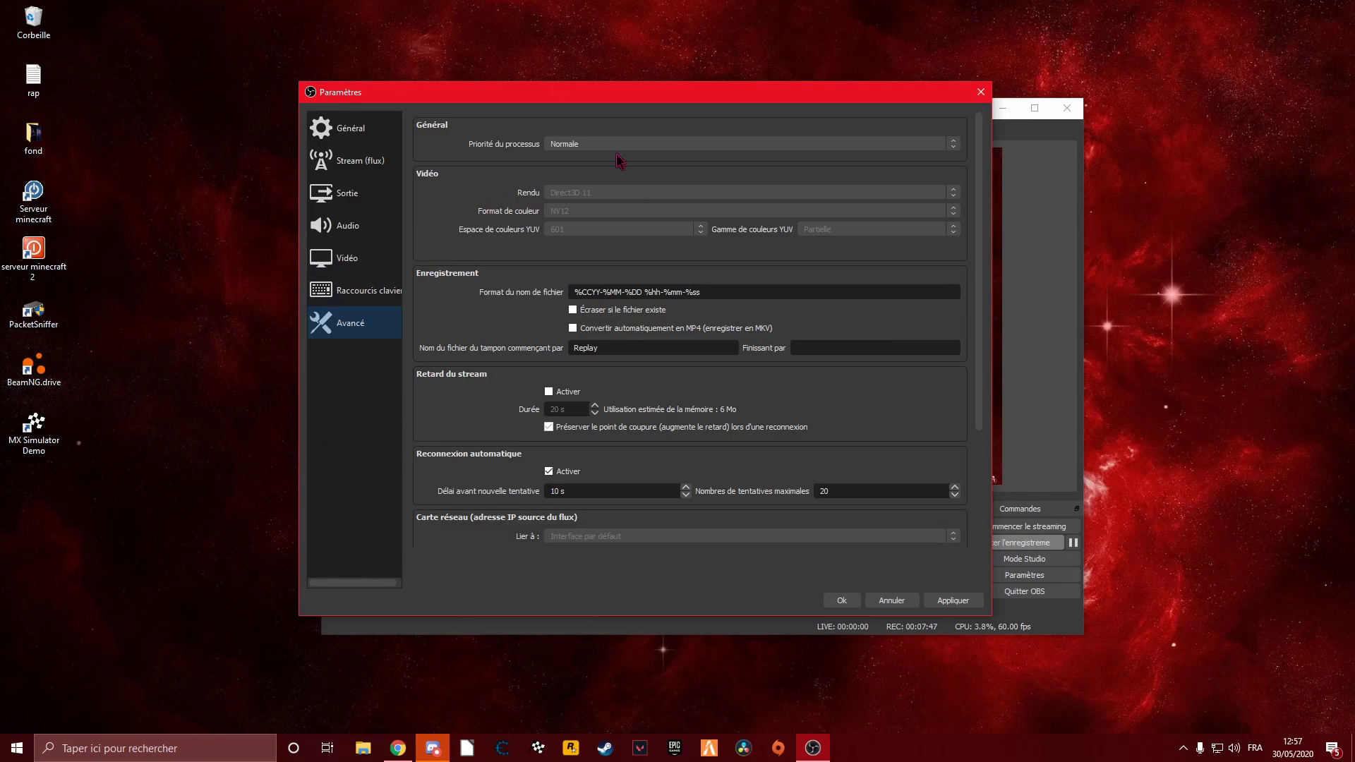
click(344, 266)
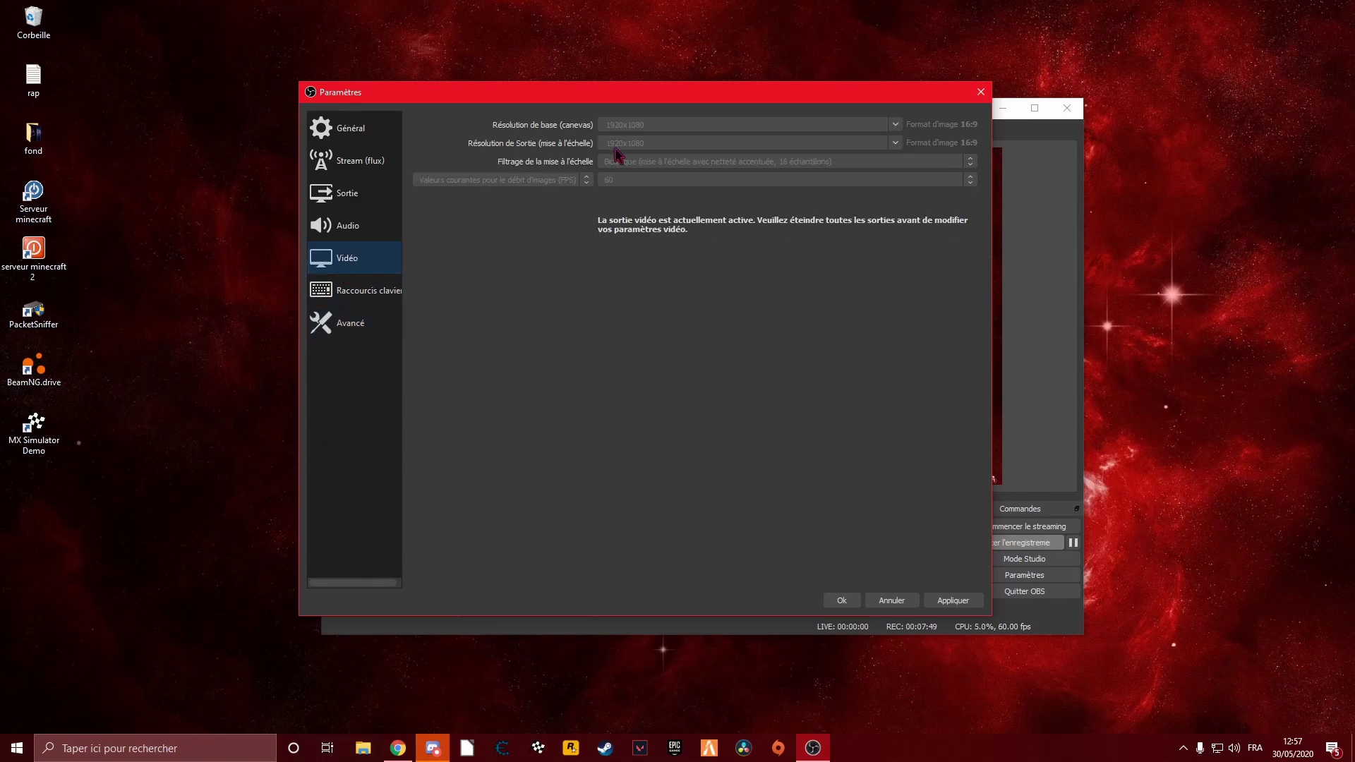
- Keep Matériel (NVENC) as the streaming encoder in the Sortie settings and accept the settings dialog
click(331, 194)
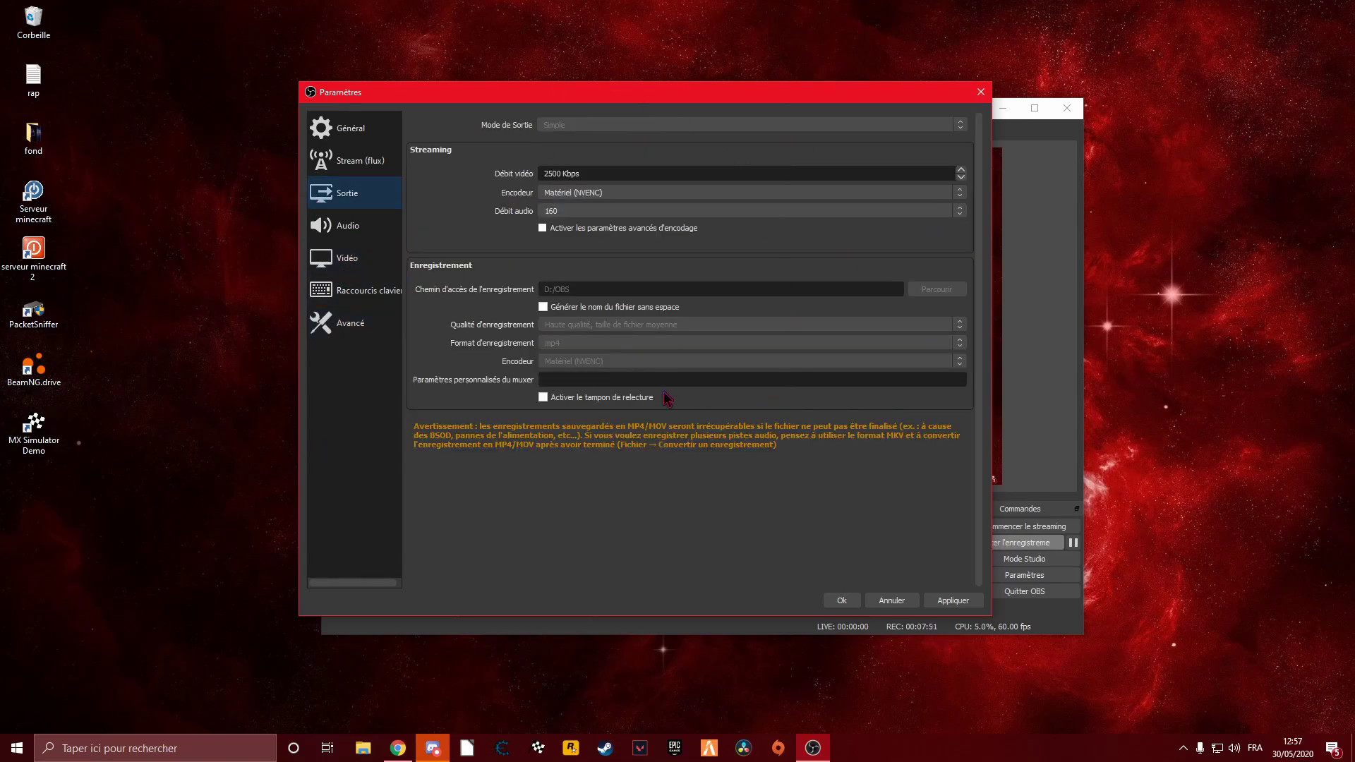
click(605, 194)
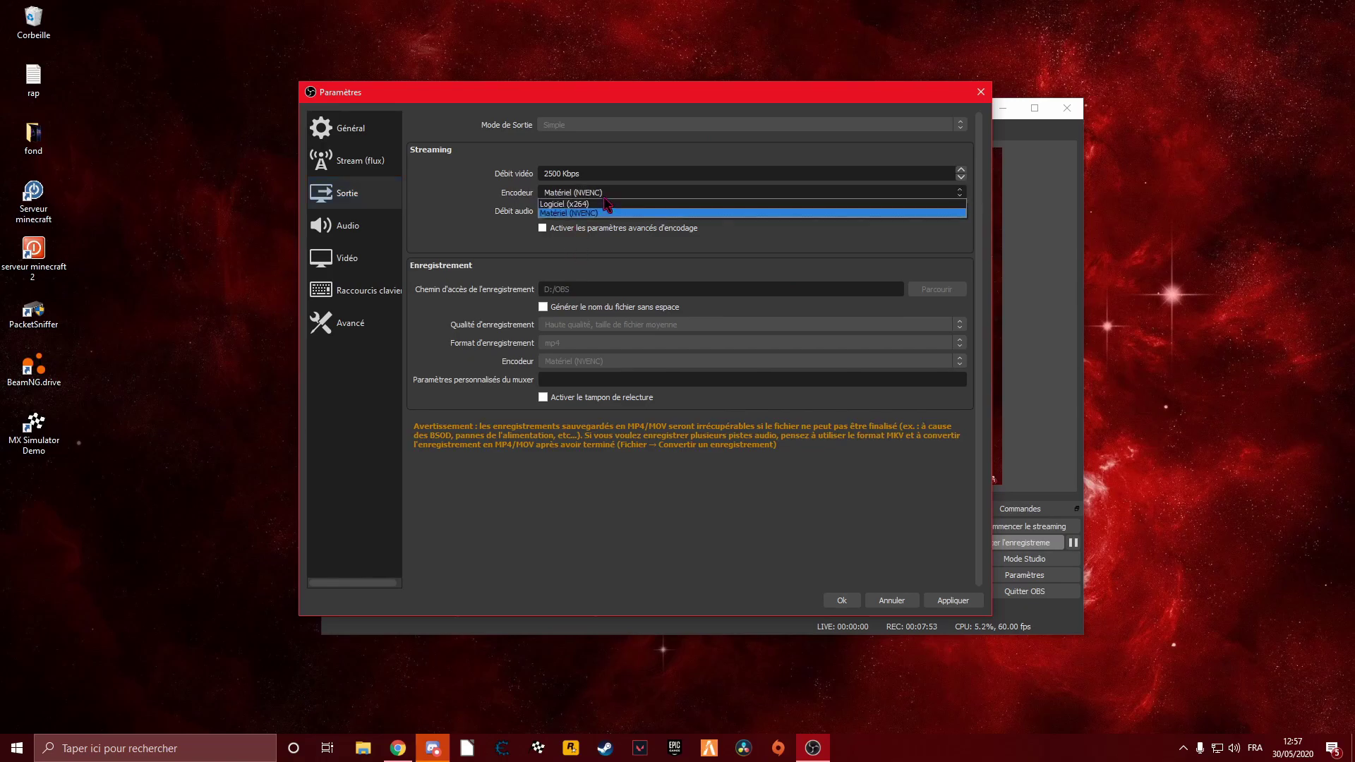
click(616, 196)
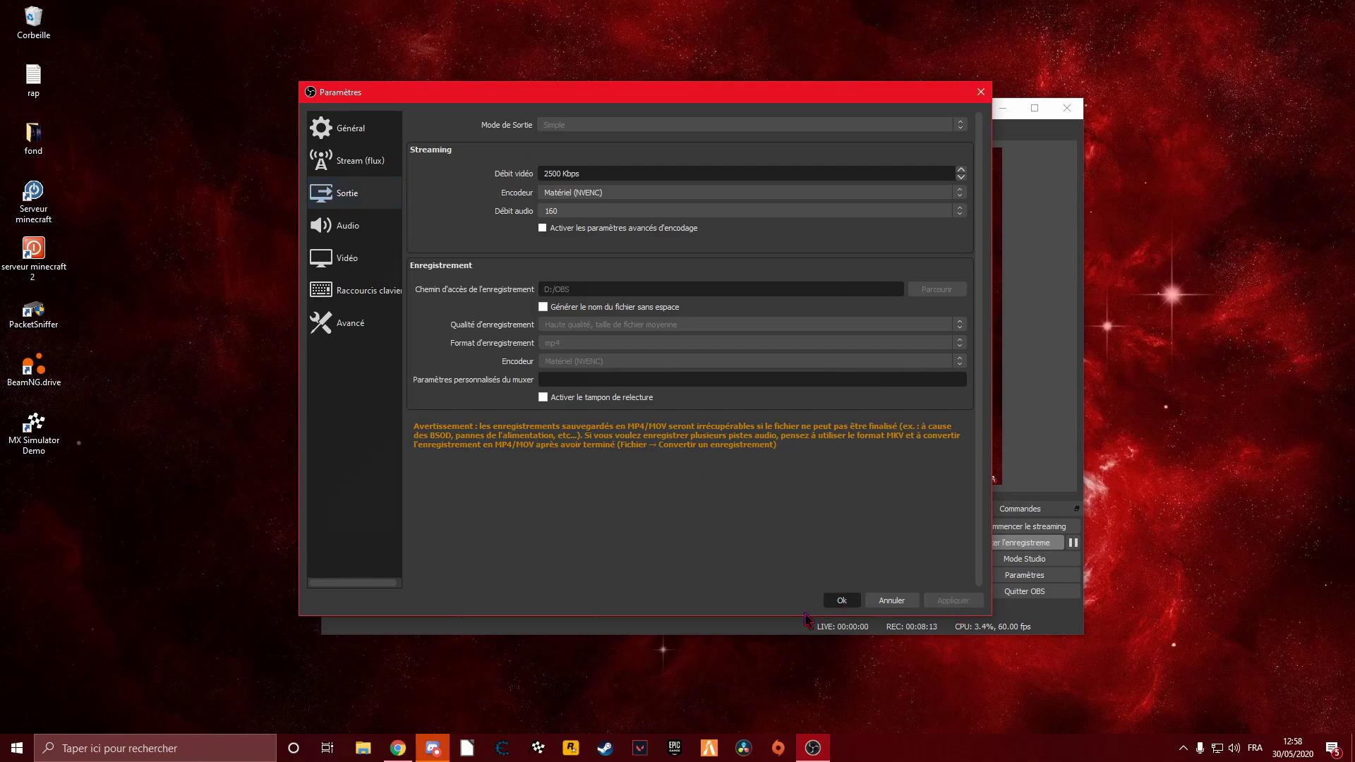
click(829, 598)
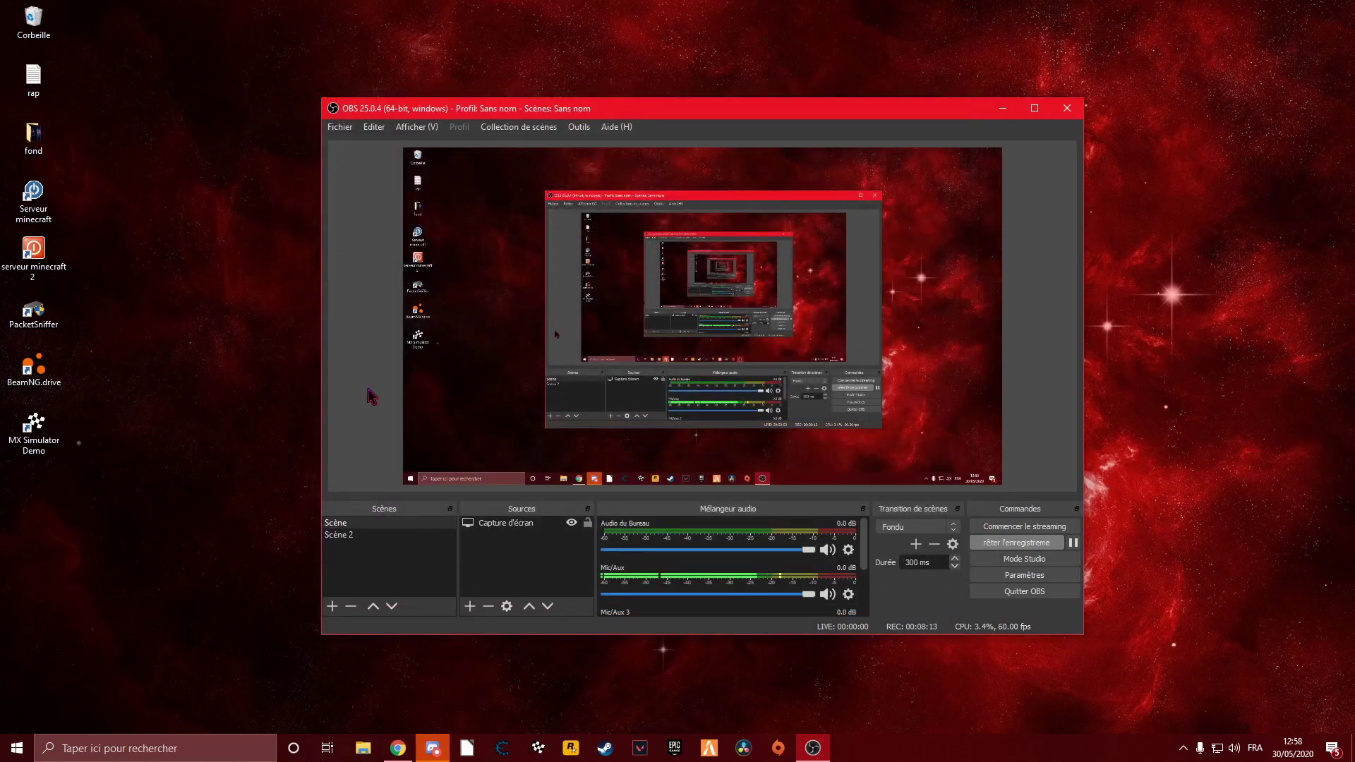
- Open the list of source types that can be added to the current scene
click(470, 606)
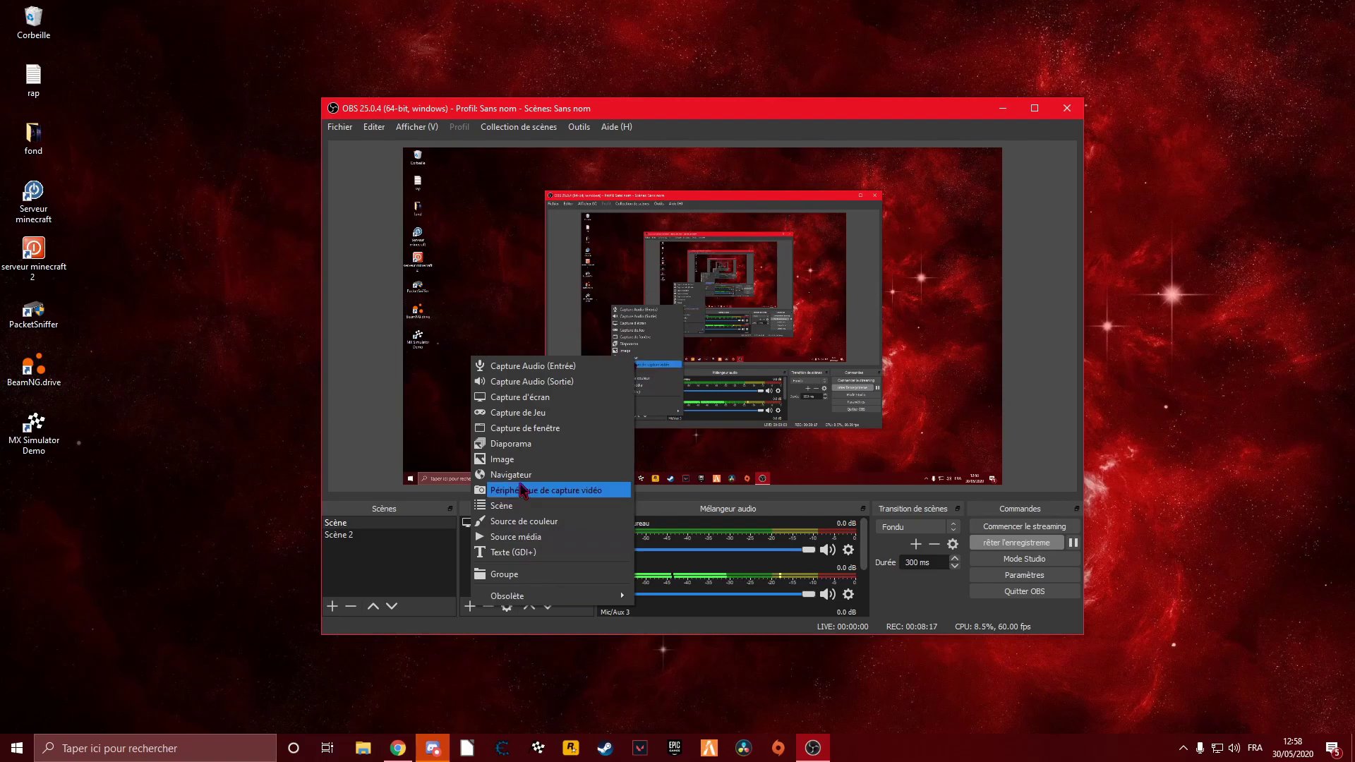